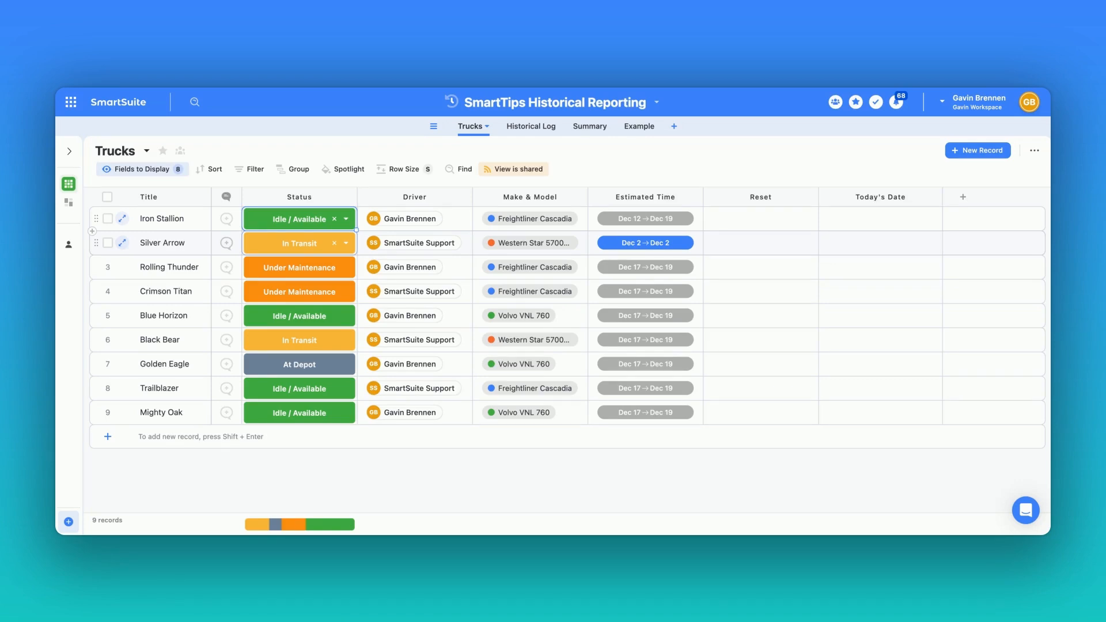
# Look through the Historical Log table's truck records grouped by date, from Dec 11 back to Dec 08, 2024.
pyautogui.click(541, 128)
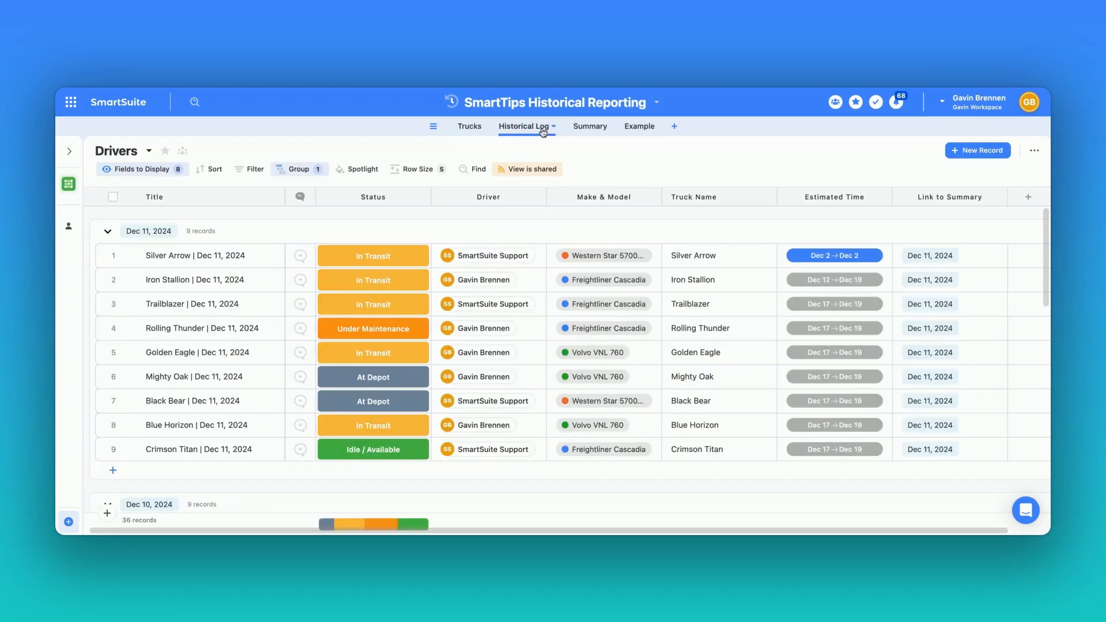
pyautogui.click(282, 281)
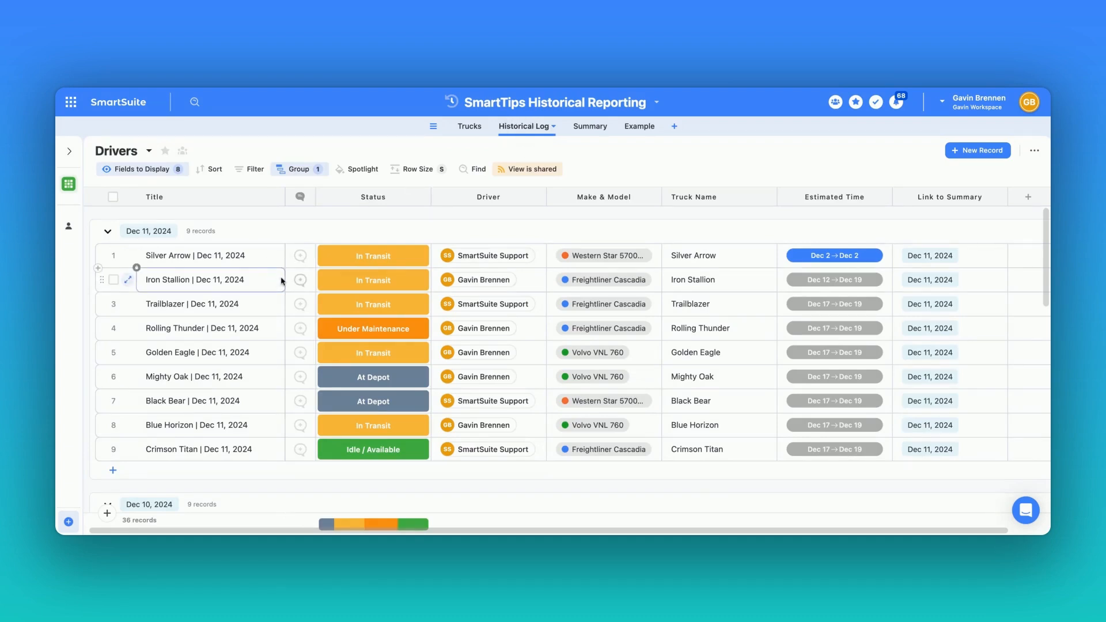
pyautogui.scroll(-1, 282, 281)
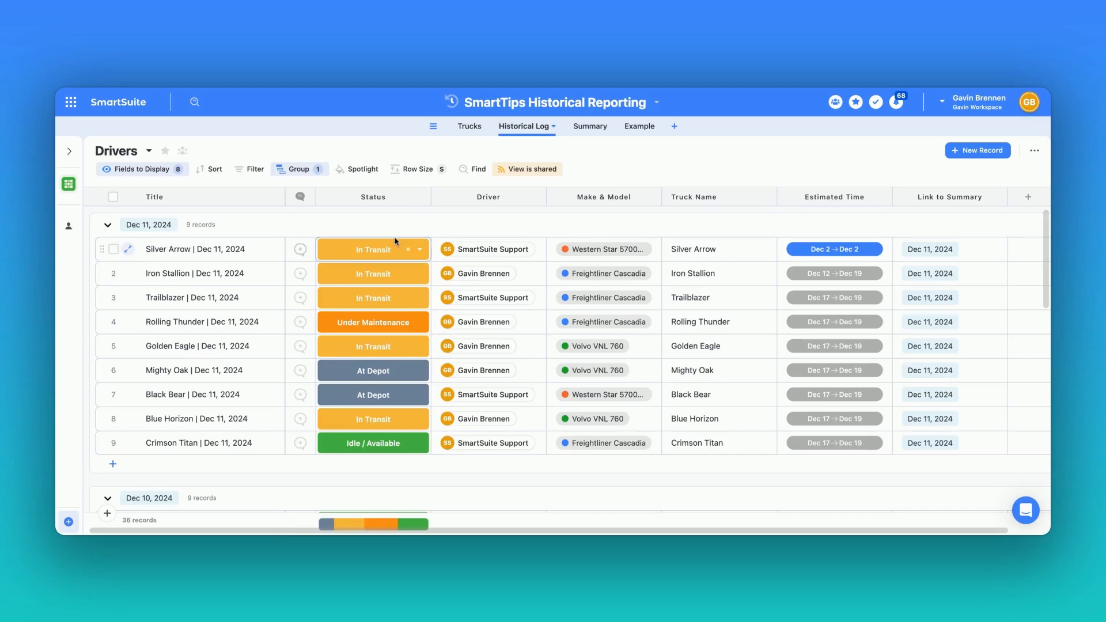
pyautogui.scroll(-6, 375, 310)
pyautogui.scroll(-9, 376, 309)
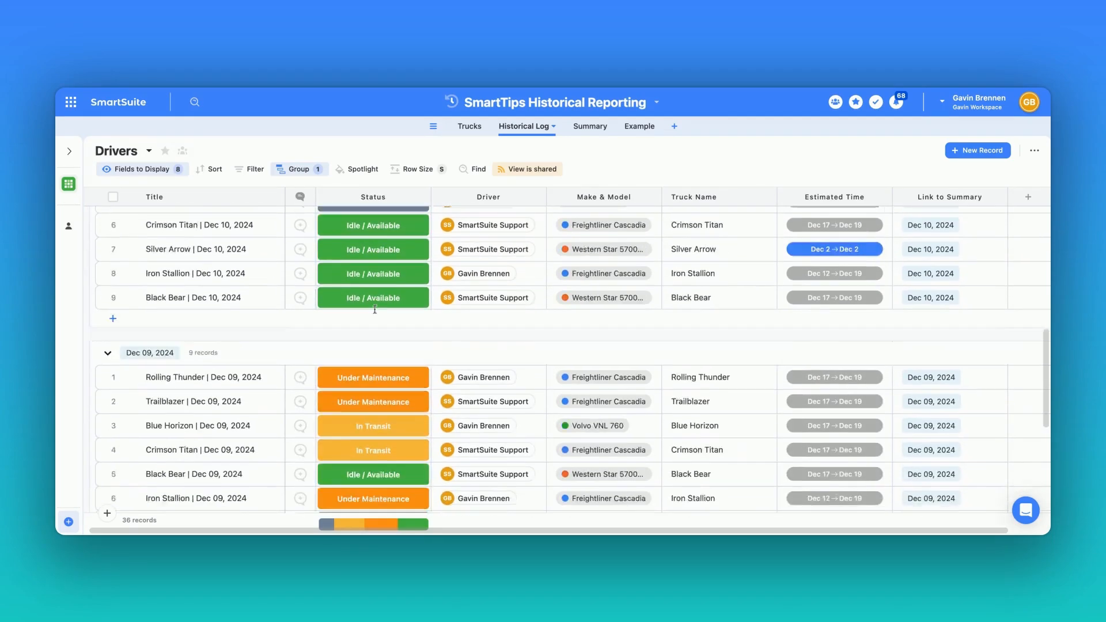
pyautogui.scroll(-1, 375, 309)
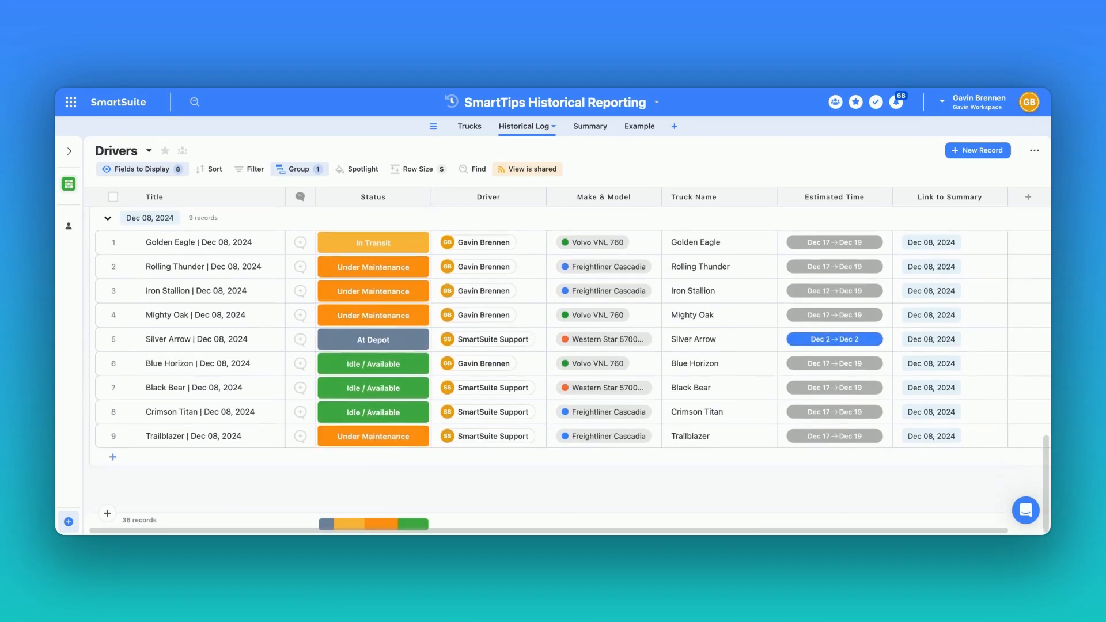
# View the records behind the At Depot and In Transit counts for Dec 11, 2024 in the Summary table.
pyautogui.click(595, 127)
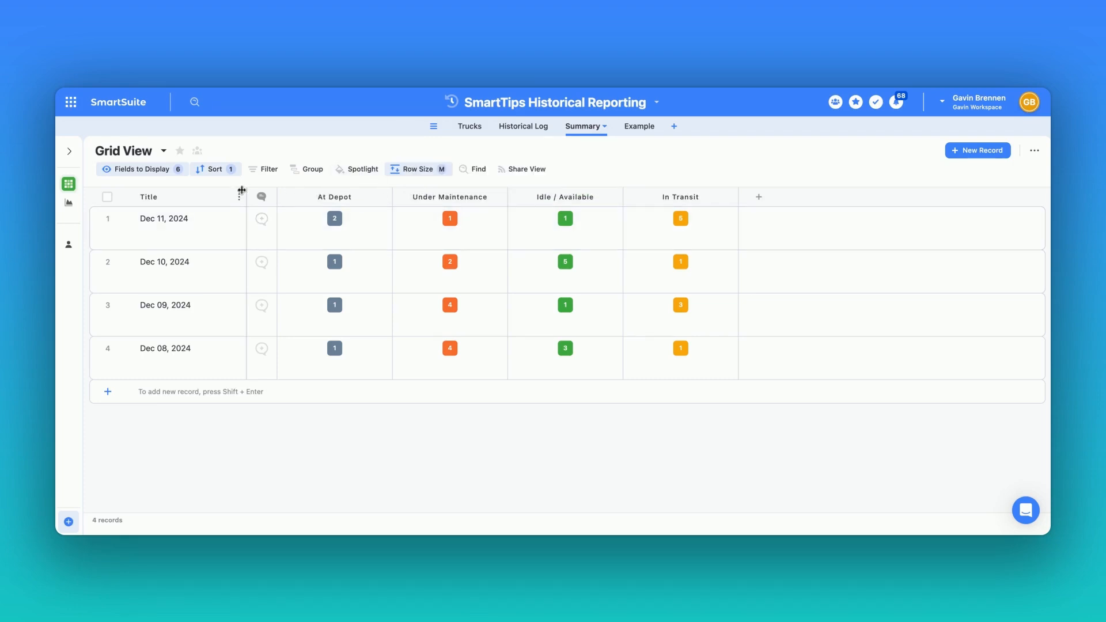
pyautogui.click(166, 223)
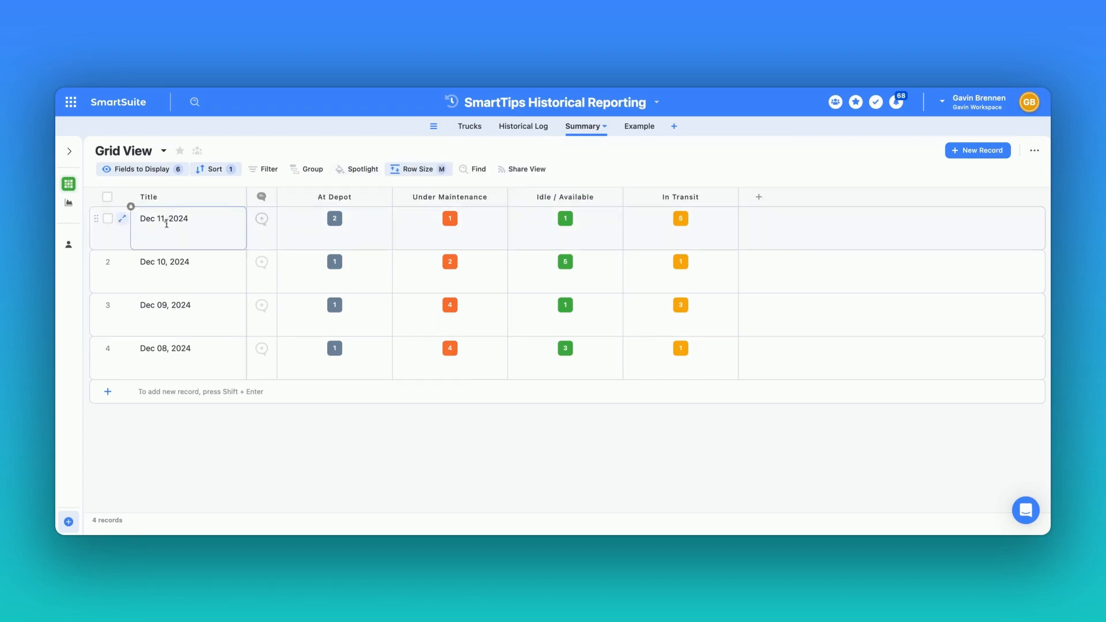
pyautogui.click(339, 220)
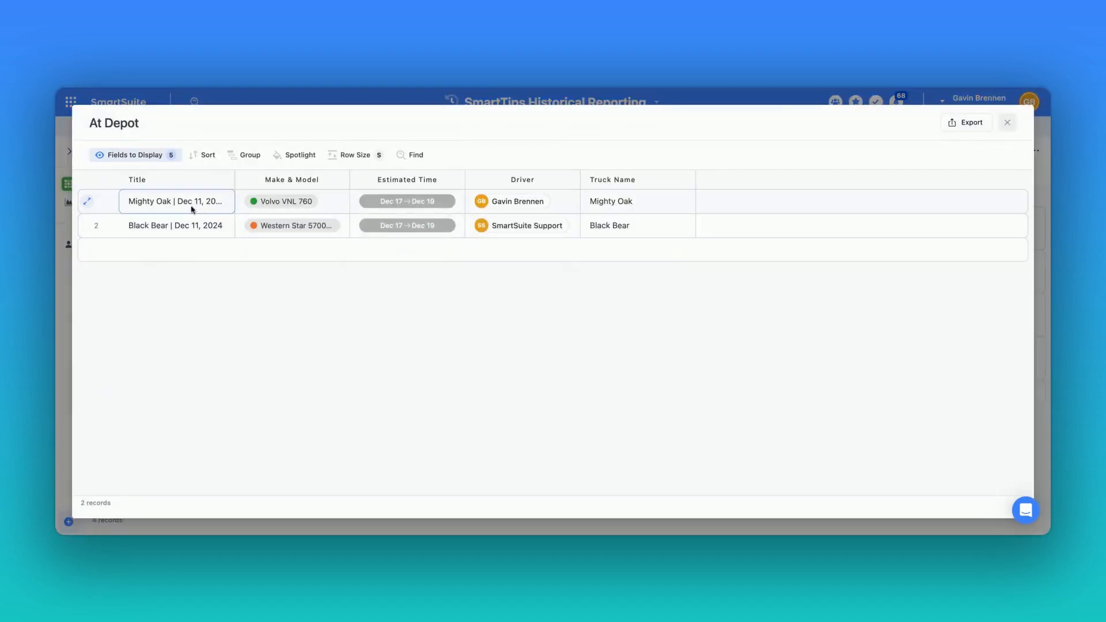
pyautogui.click(1008, 123)
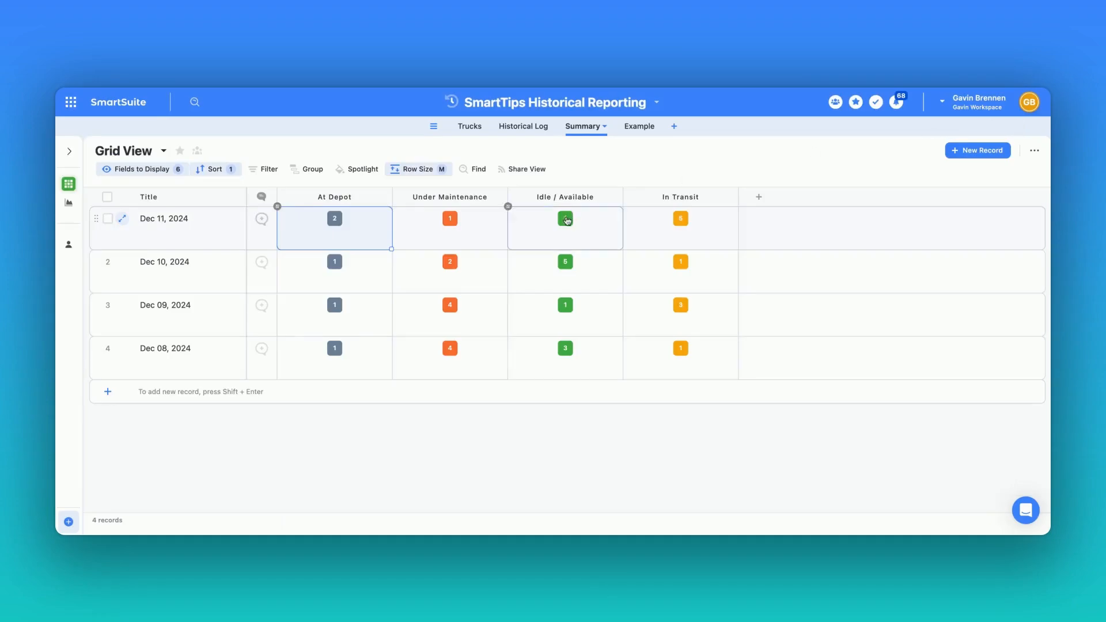
pyautogui.click(680, 219)
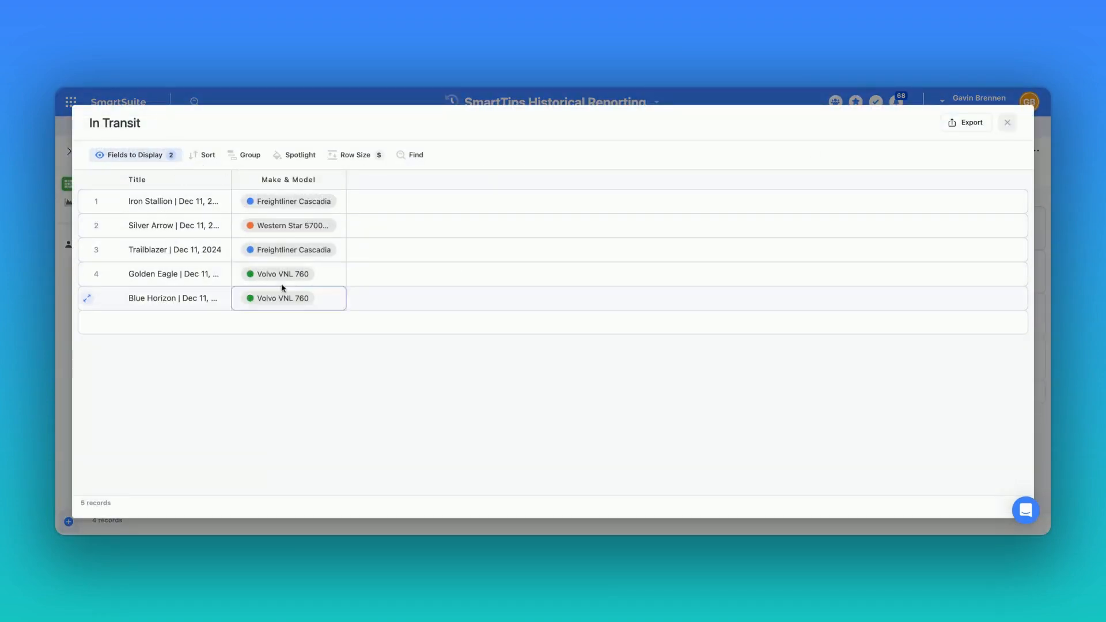
pyautogui.click(1008, 122)
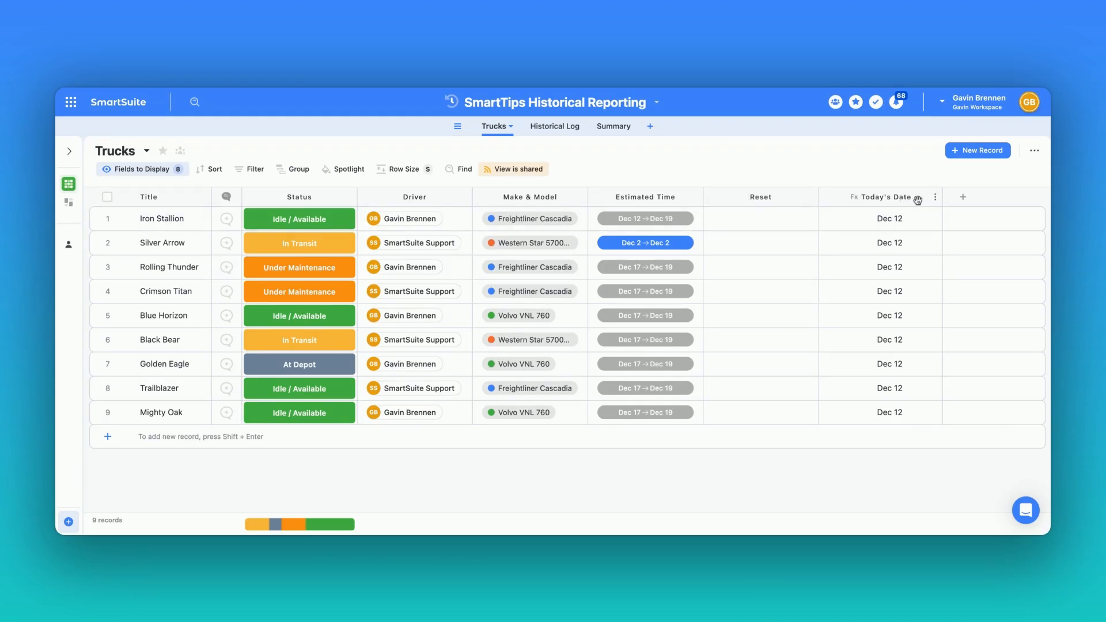
# Review the TODAY() formula behind the Today's Date field in the Trucks table and update the field as is.
pyautogui.click(935, 197)
pyautogui.click(887, 220)
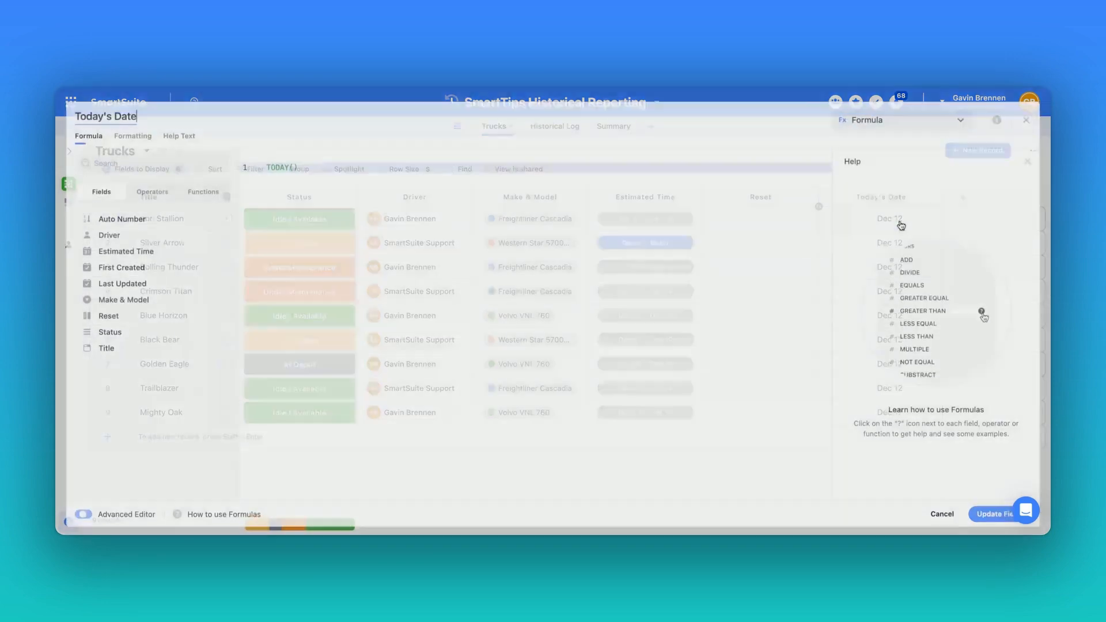
pyautogui.click(338, 169)
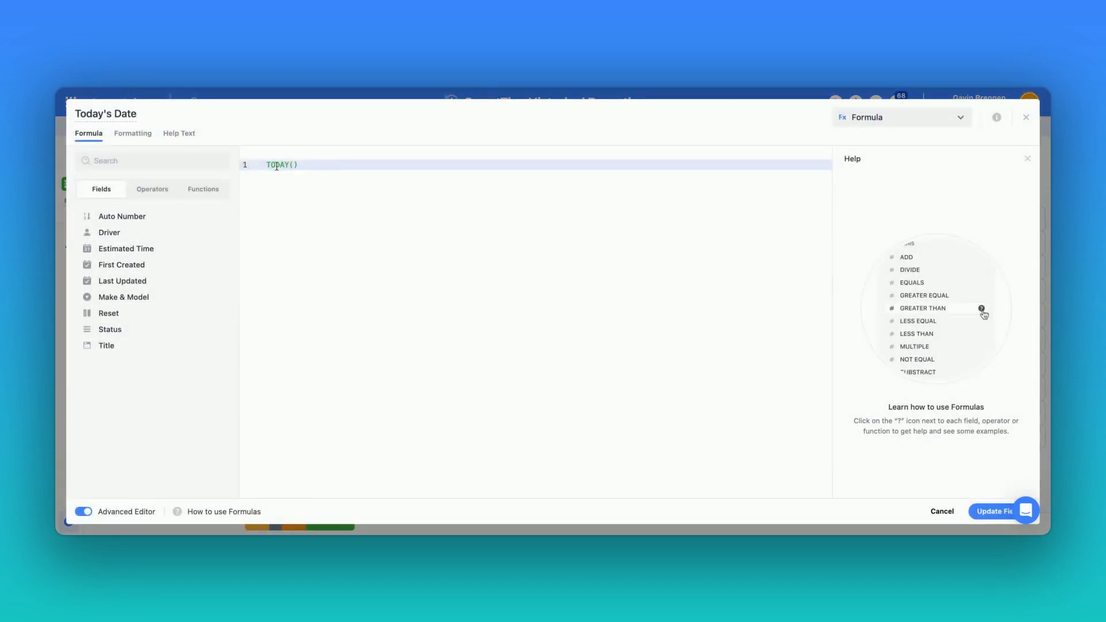
pyautogui.moveTo(264, 165); pyautogui.dragTo(330, 166)
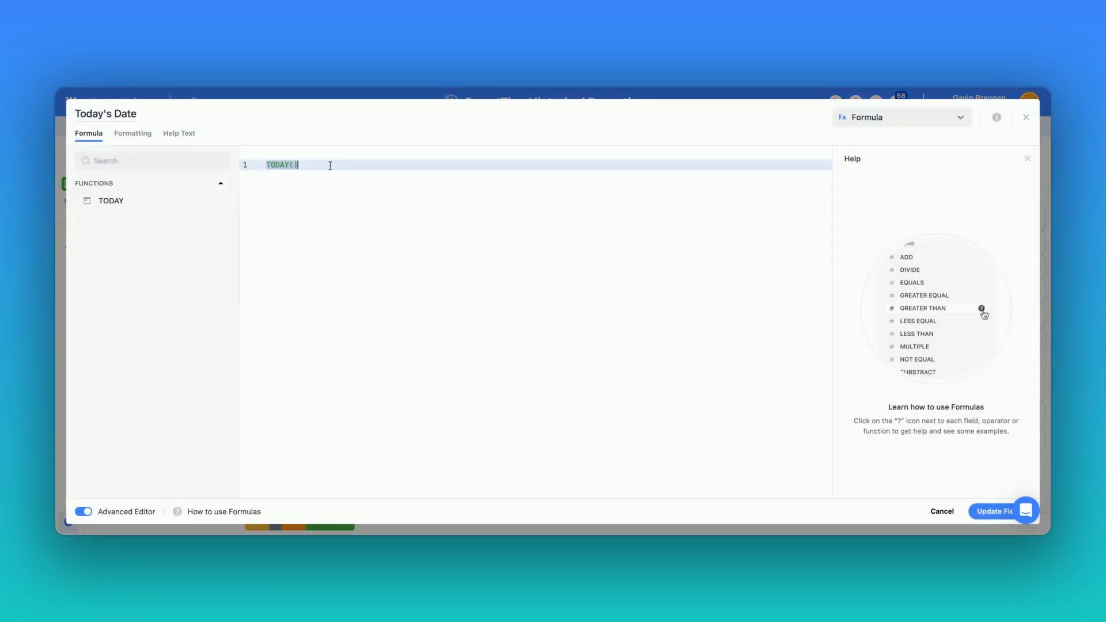
pyautogui.click(990, 512)
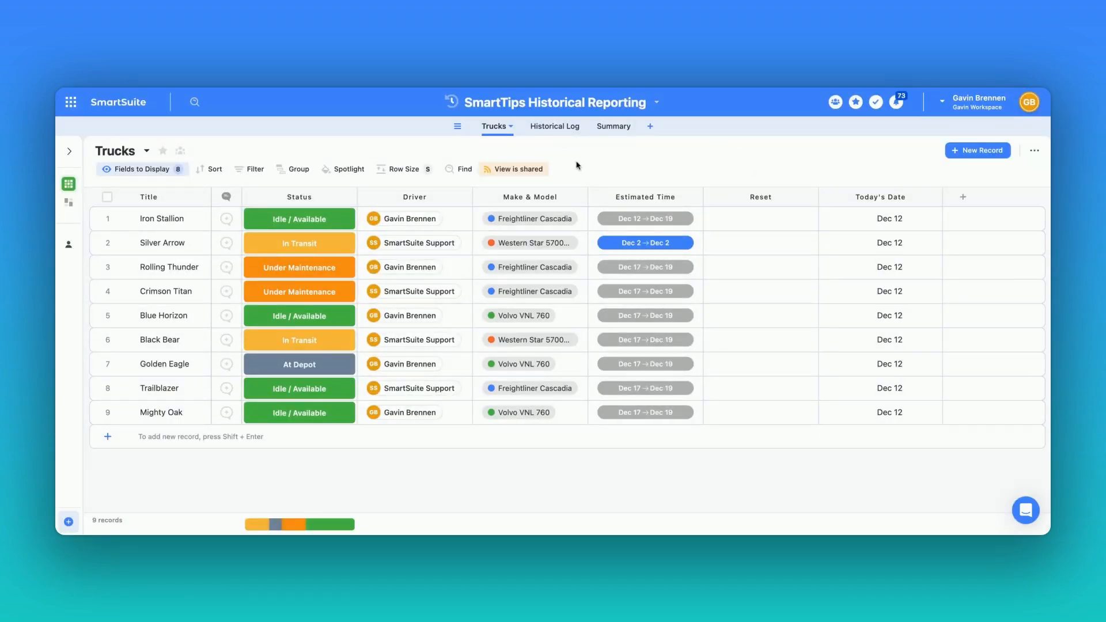
pyautogui.click(496, 126)
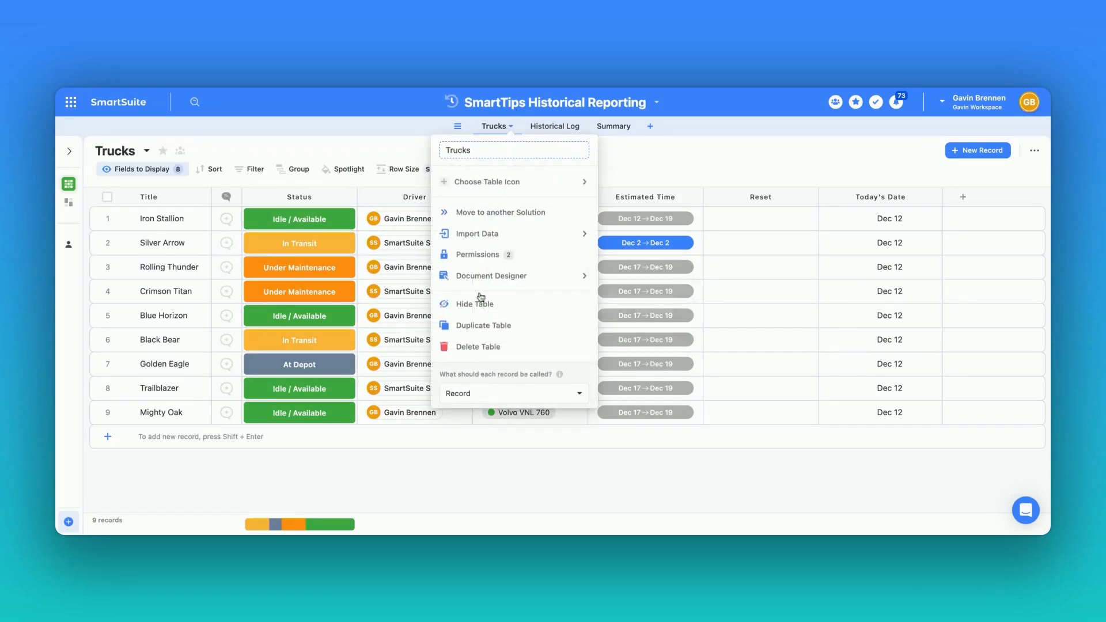
pyautogui.click(476, 326)
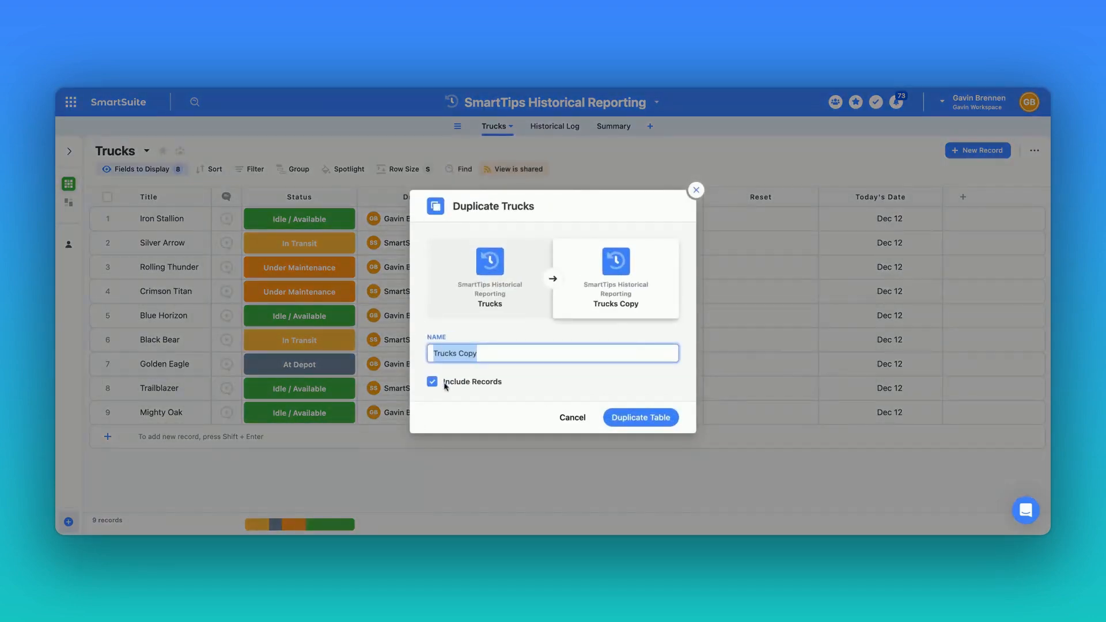
pyautogui.click(571, 418)
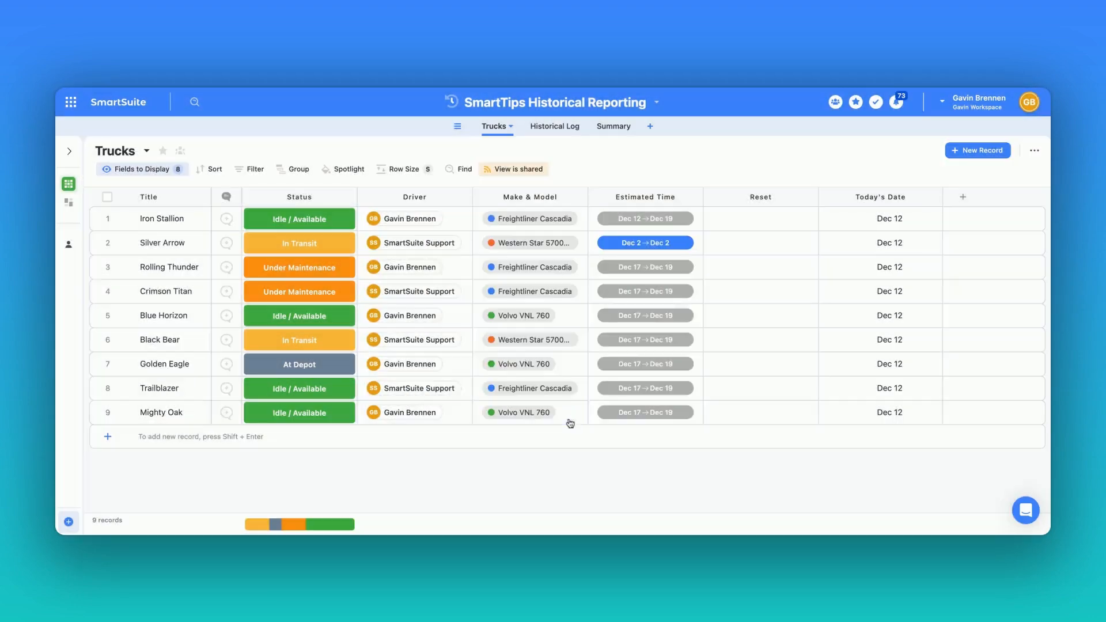
# Compare the columns of the Historical Log table with those of the Trucks table.
pyautogui.click(550, 126)
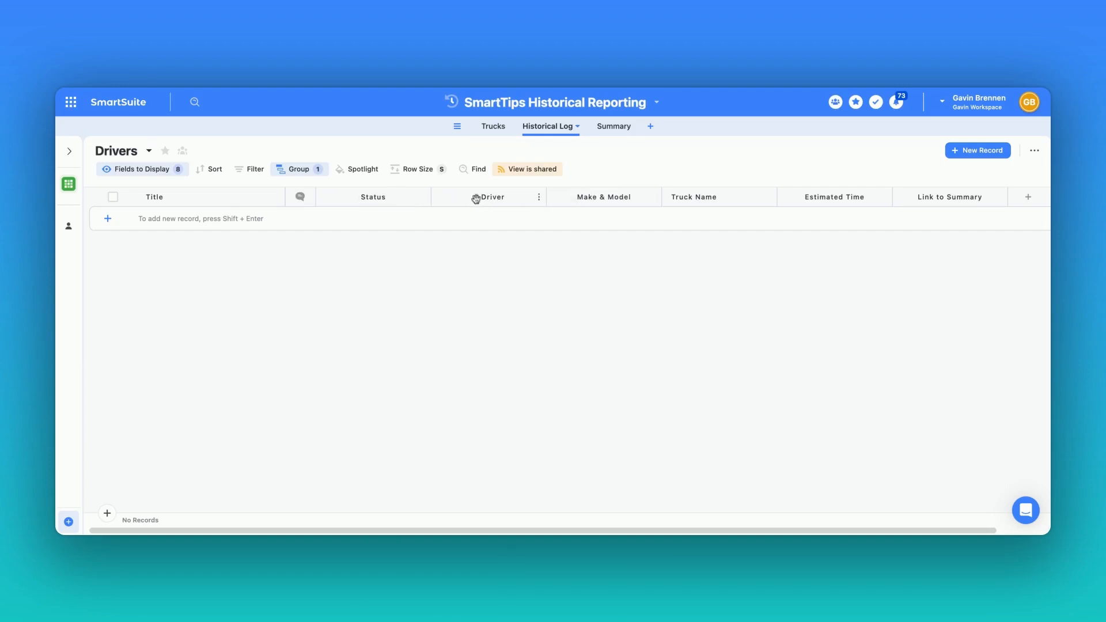
pyautogui.hscroll(2, 666, 215)
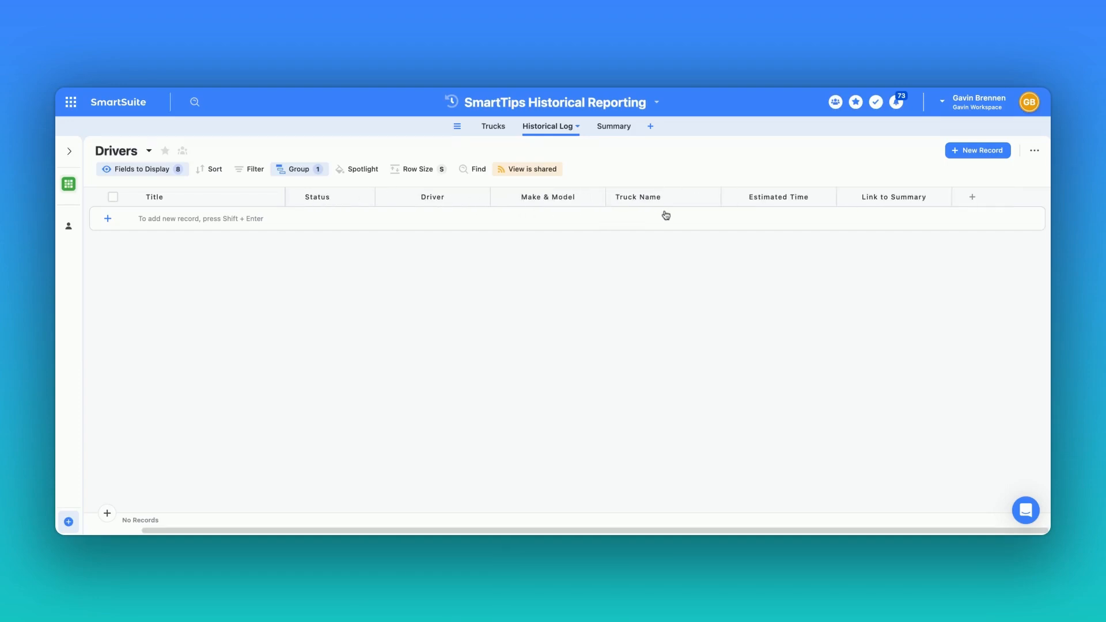
pyautogui.click(496, 126)
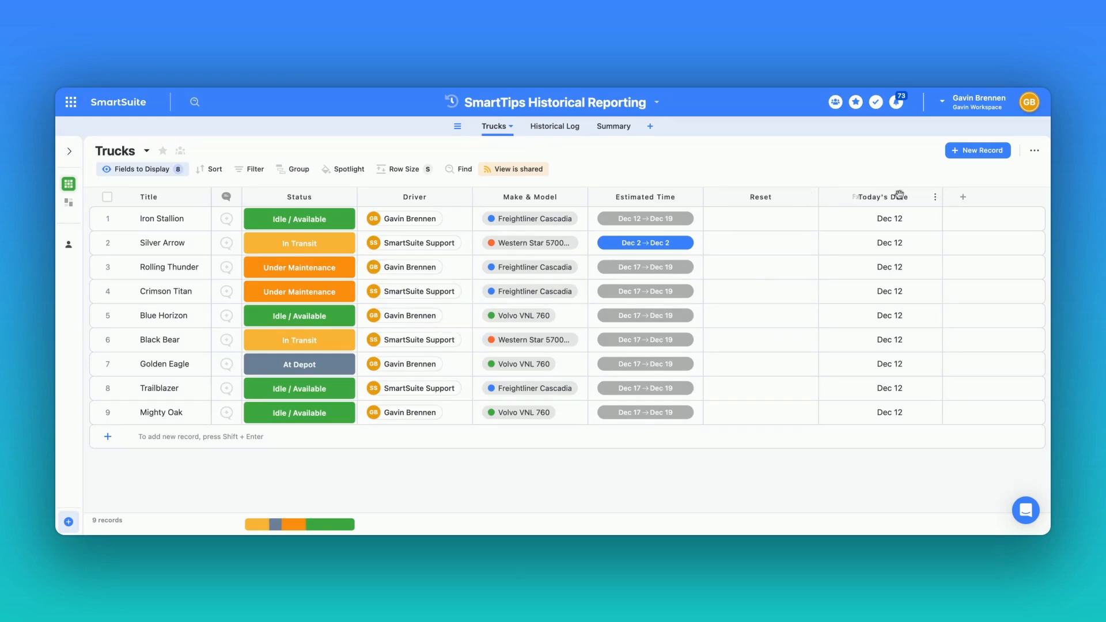
pyautogui.click(579, 128)
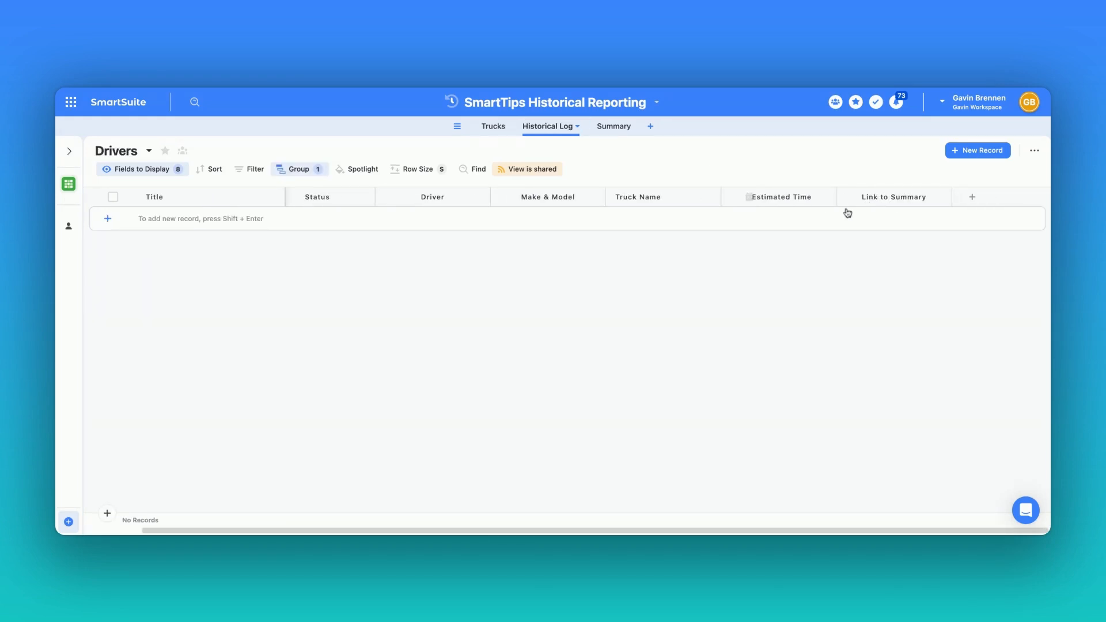
# Set the Date of the blank record in the Summary table to December 9, 2024.
pyautogui.click(613, 126)
pyautogui.click(839, 246)
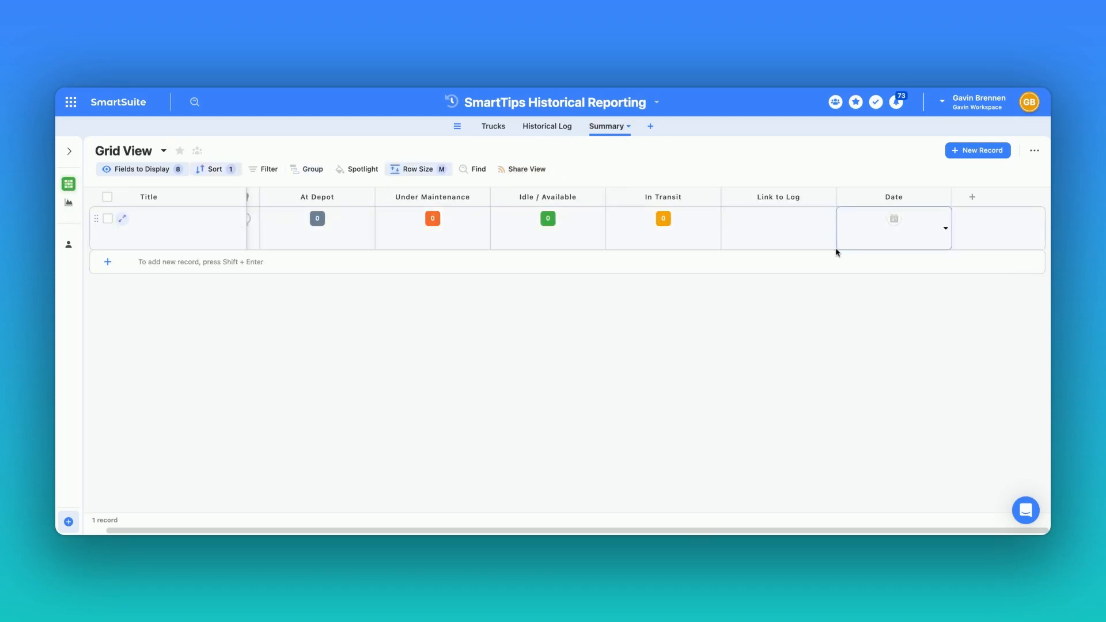
pyautogui.click(914, 234)
pyautogui.click(947, 226)
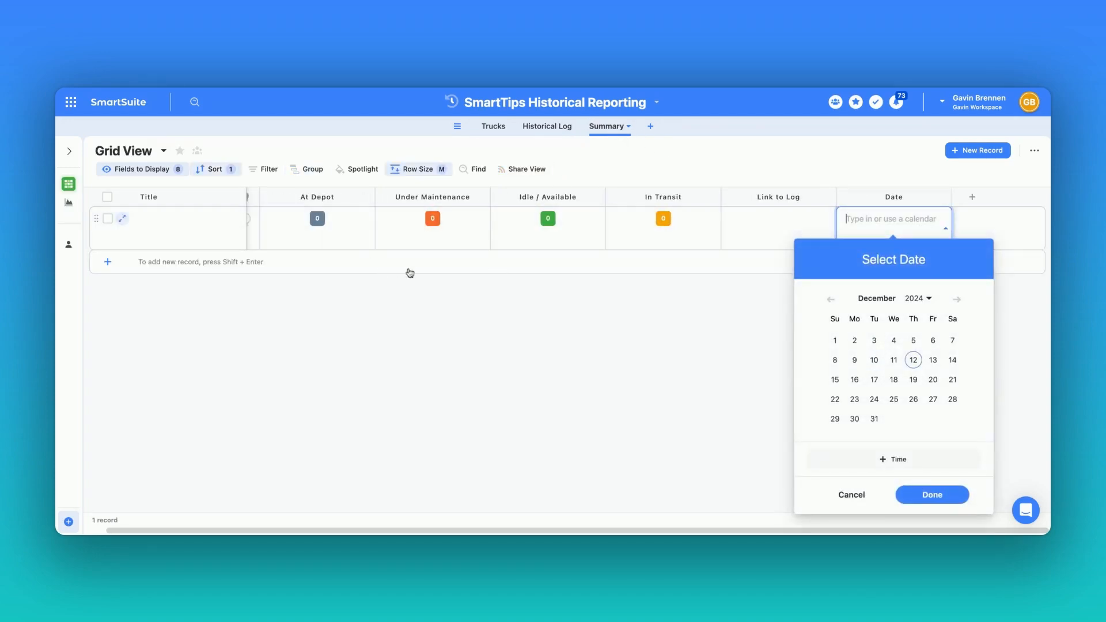
pyautogui.click(855, 360)
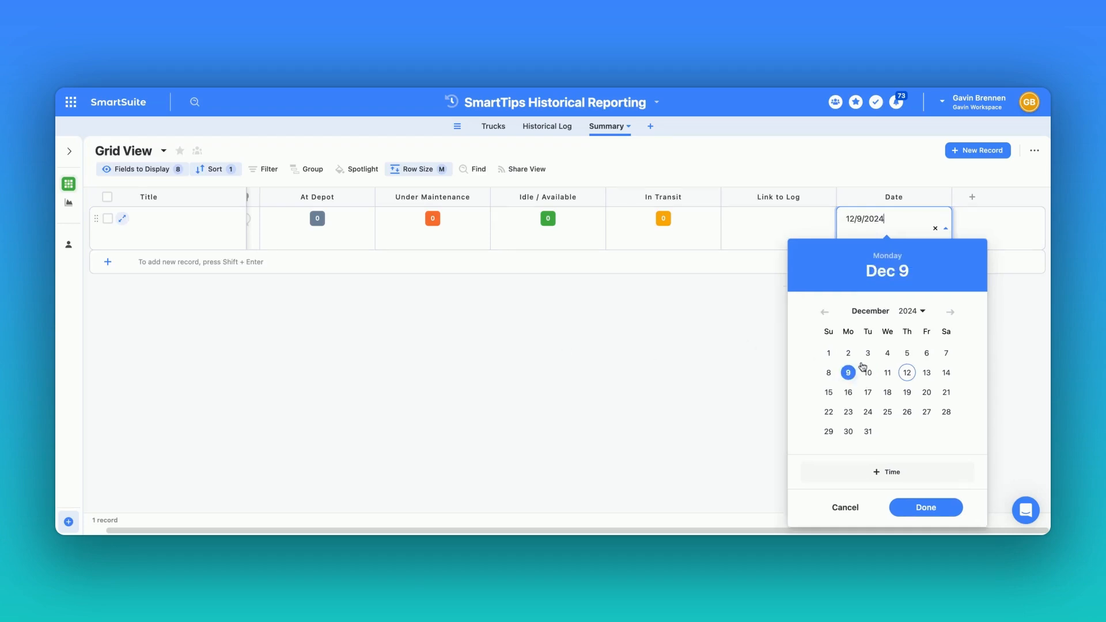
pyautogui.click(926, 506)
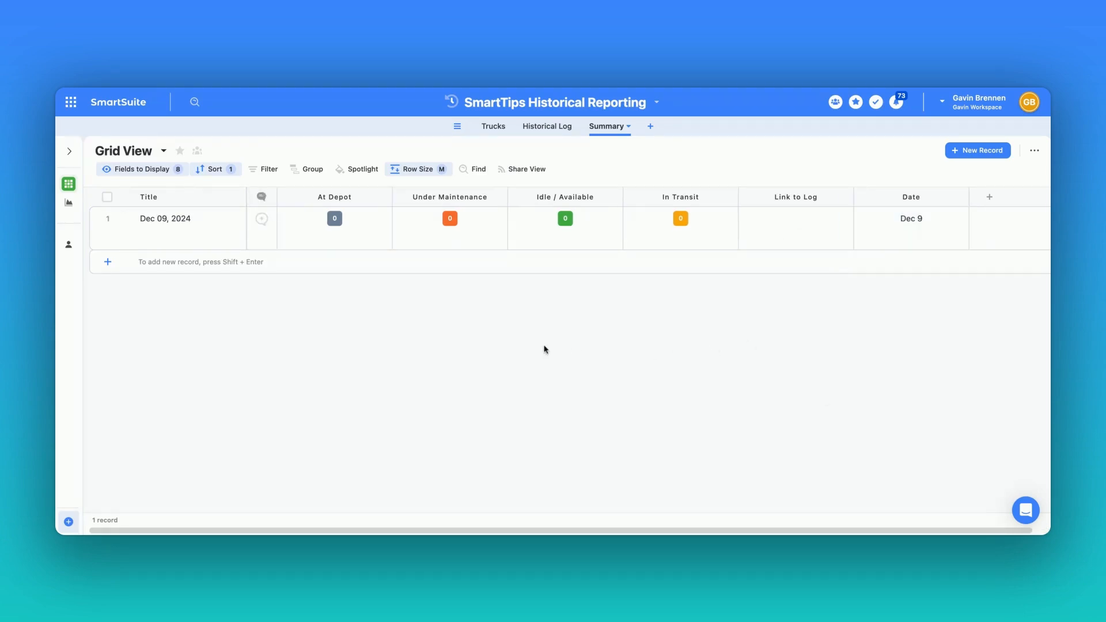
# Check the Title, In Transit and Link to Log cells of the Dec 09, 2024 summary record.
pyautogui.click(144, 220)
pyautogui.click(662, 234)
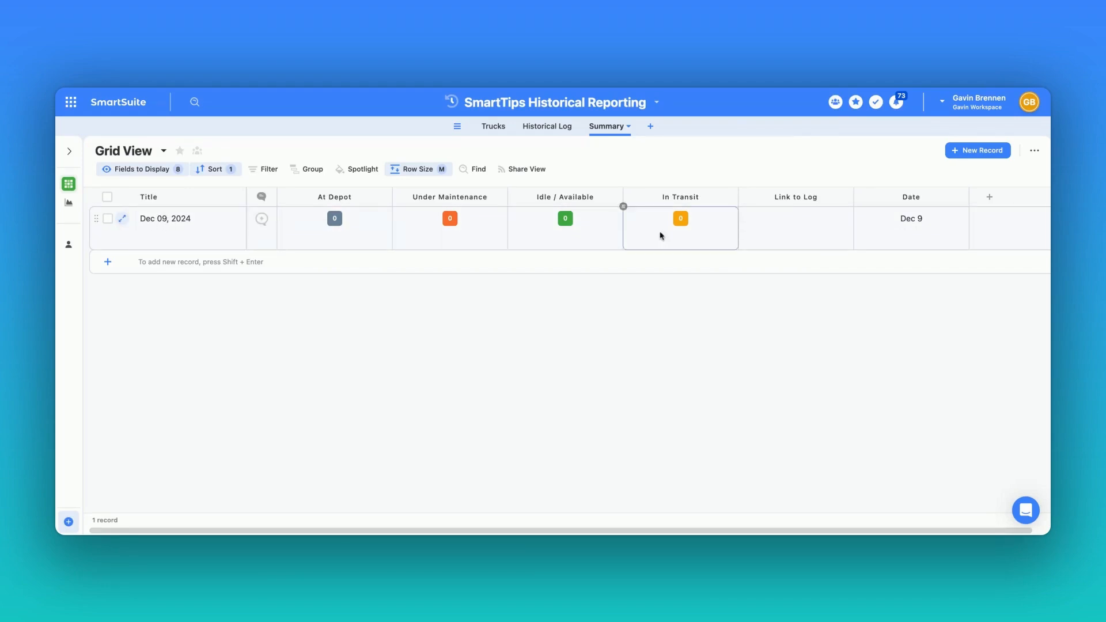
pyautogui.click(797, 239)
pyautogui.press('Escape')
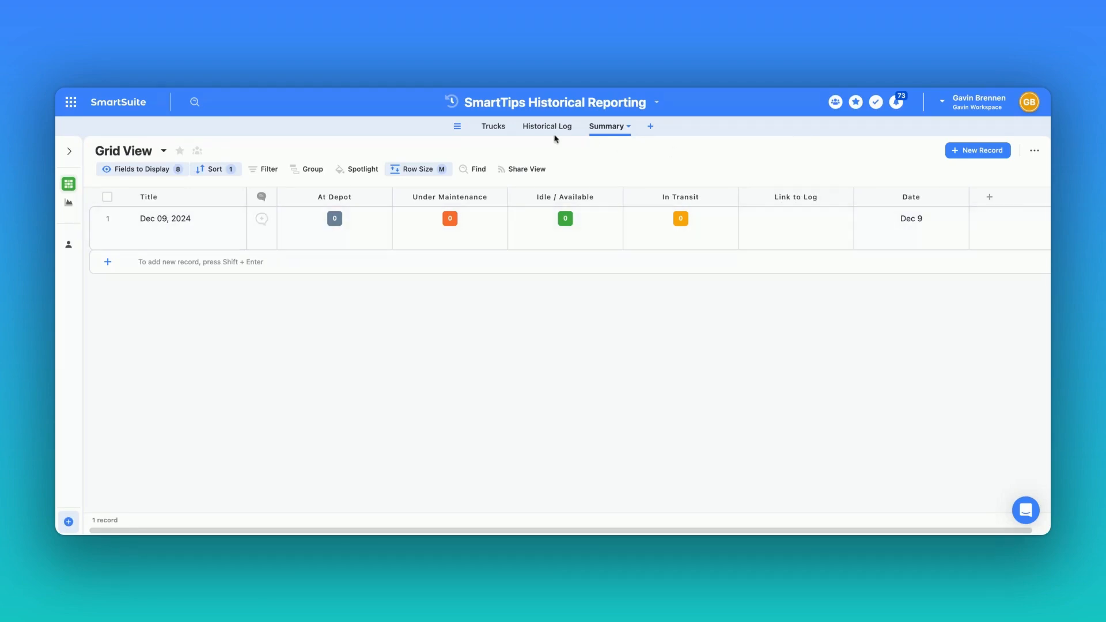
pyautogui.click(548, 127)
# Review the scheduled trigger and Create a record action of the solution's Daily Log automation, and leave it without saving.
pyautogui.click(508, 111)
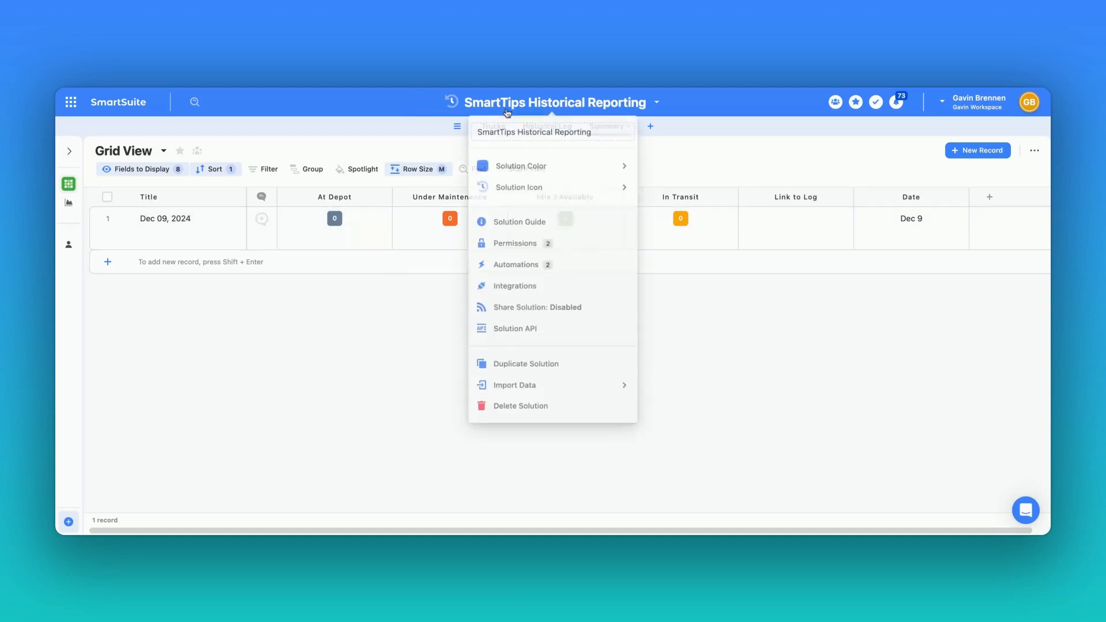
pyautogui.click(522, 264)
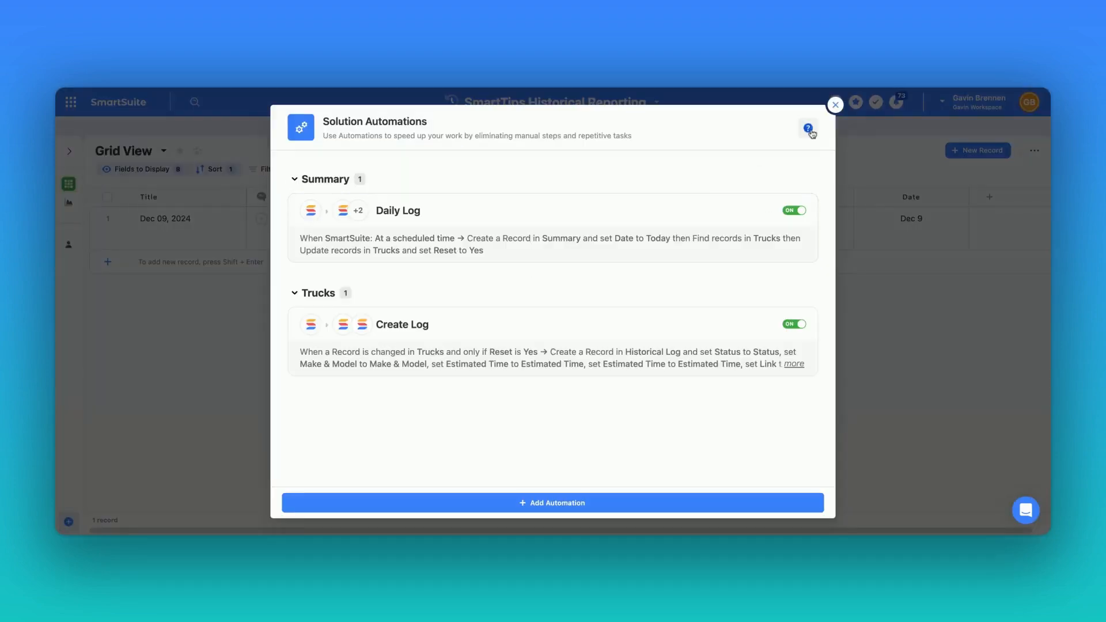
pyautogui.click(461, 244)
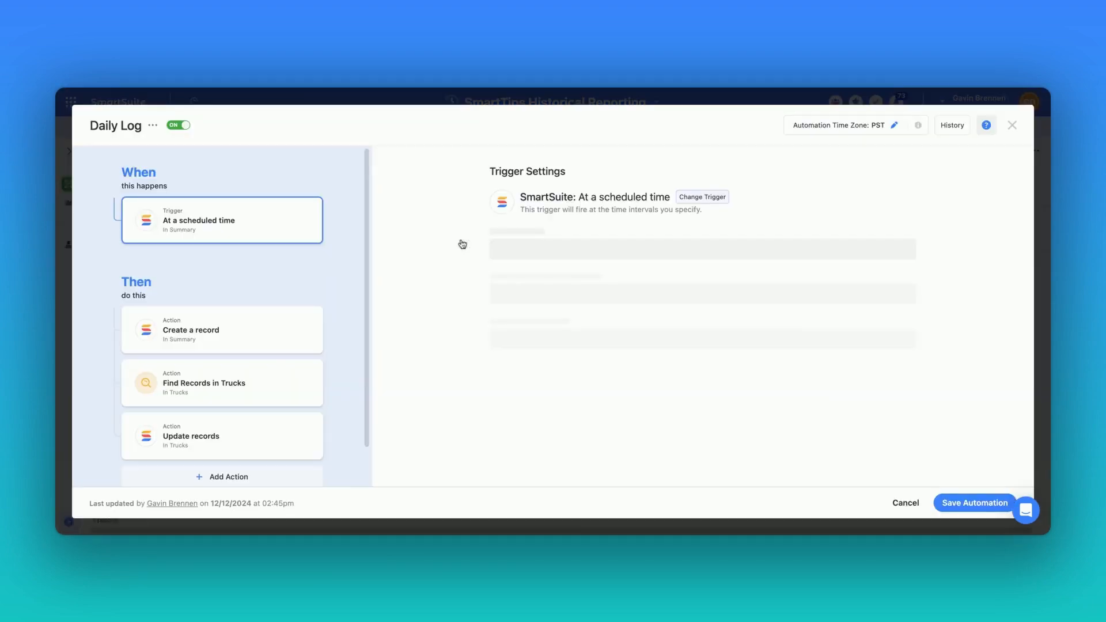
pyautogui.scroll(-1, 305, 239)
pyautogui.scroll(1, 304, 240)
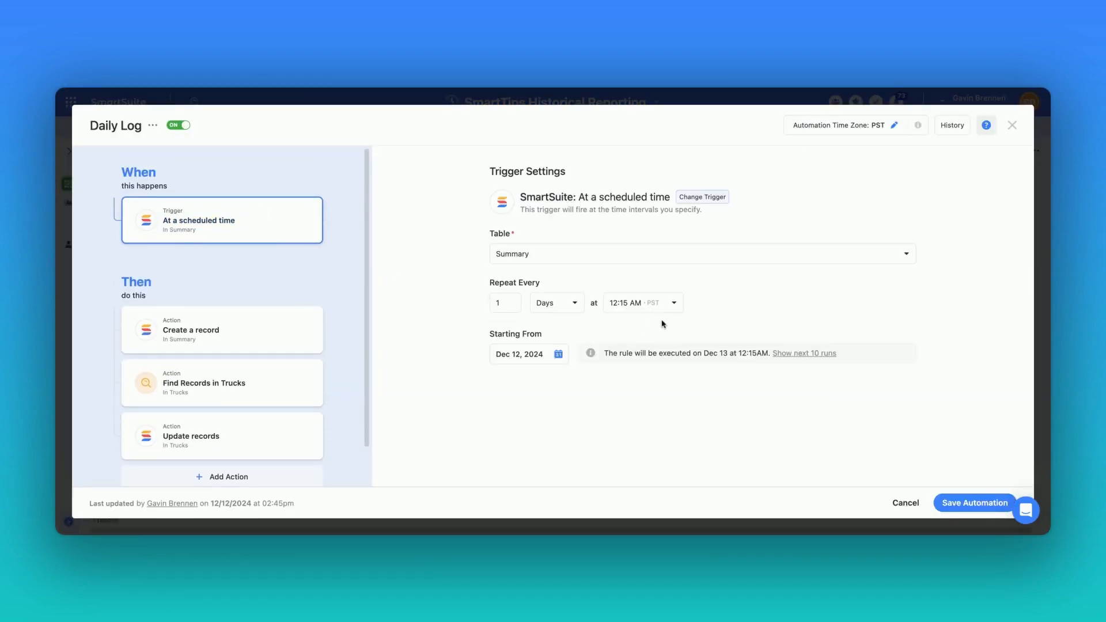
pyautogui.scroll(-1, 272, 284)
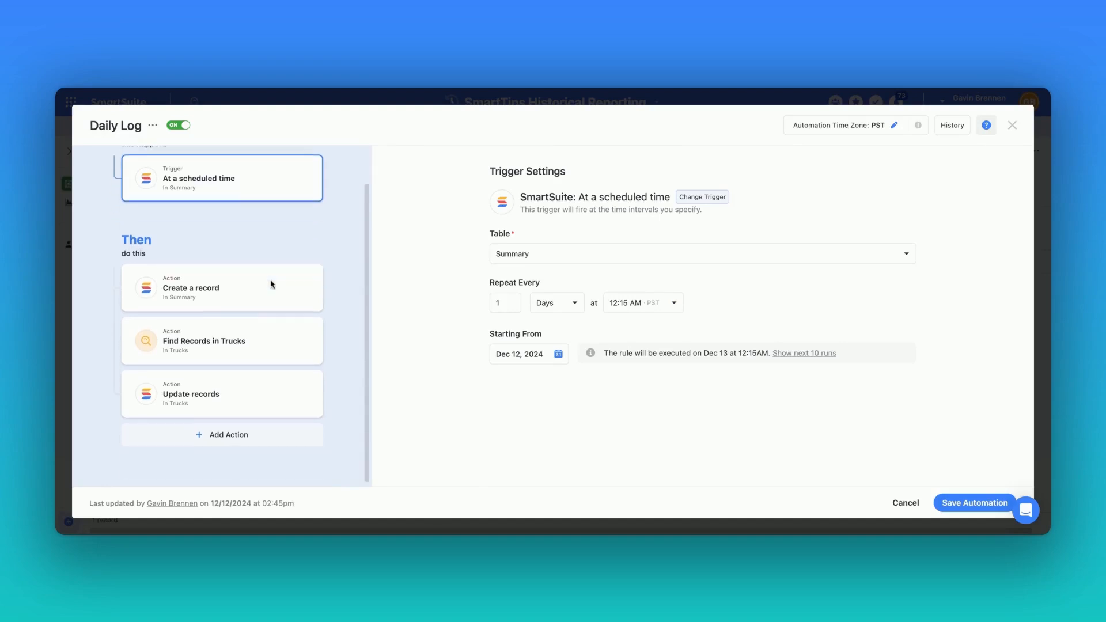
pyautogui.click(227, 279)
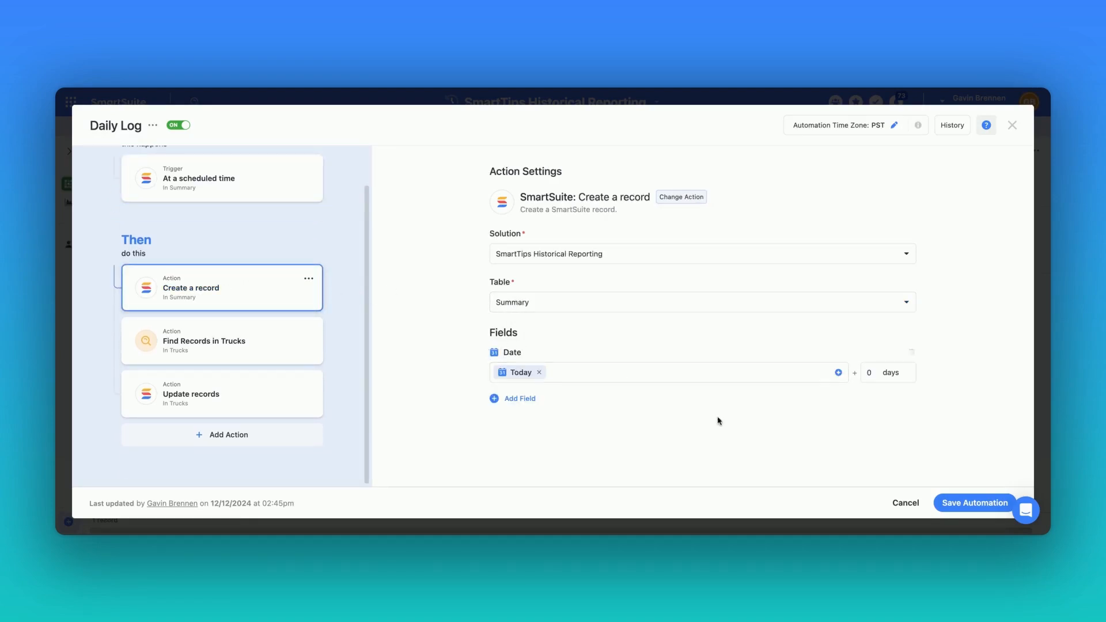
pyautogui.click(905, 504)
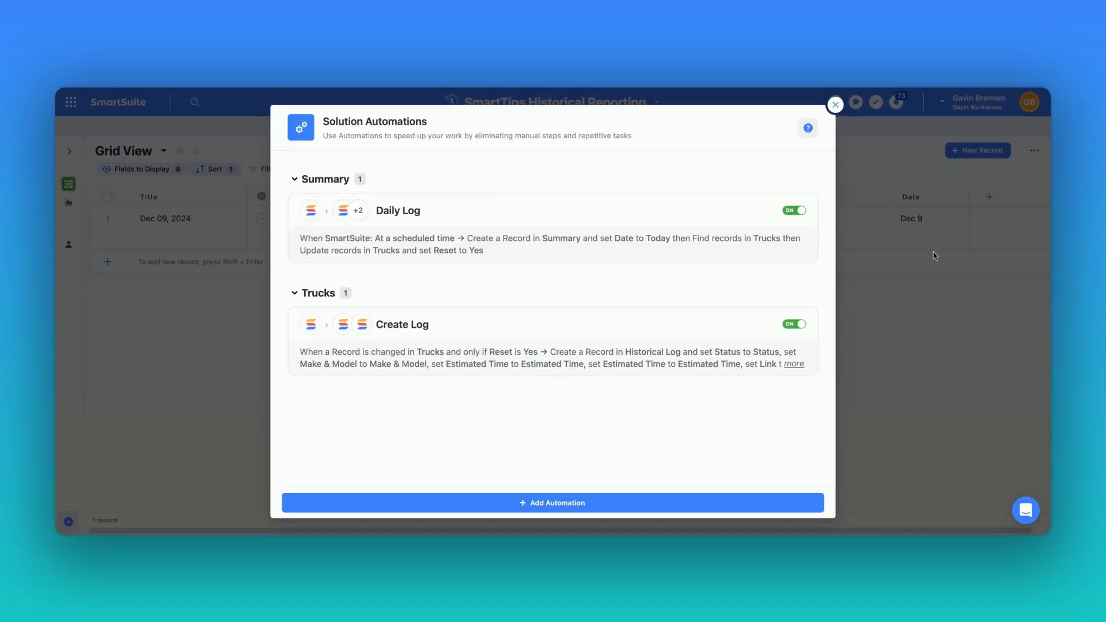
# Check how the Summary table's Title field is auto-generated from the Date field, leaving its settings without updating.
pyautogui.click(836, 104)
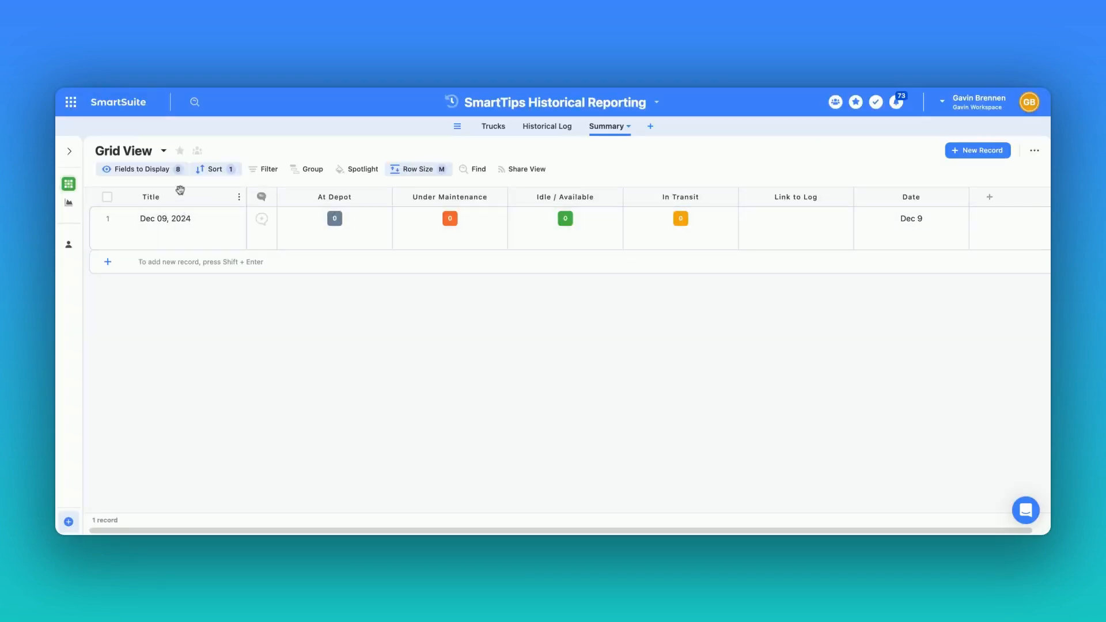
pyautogui.click(239, 197)
pyautogui.click(193, 221)
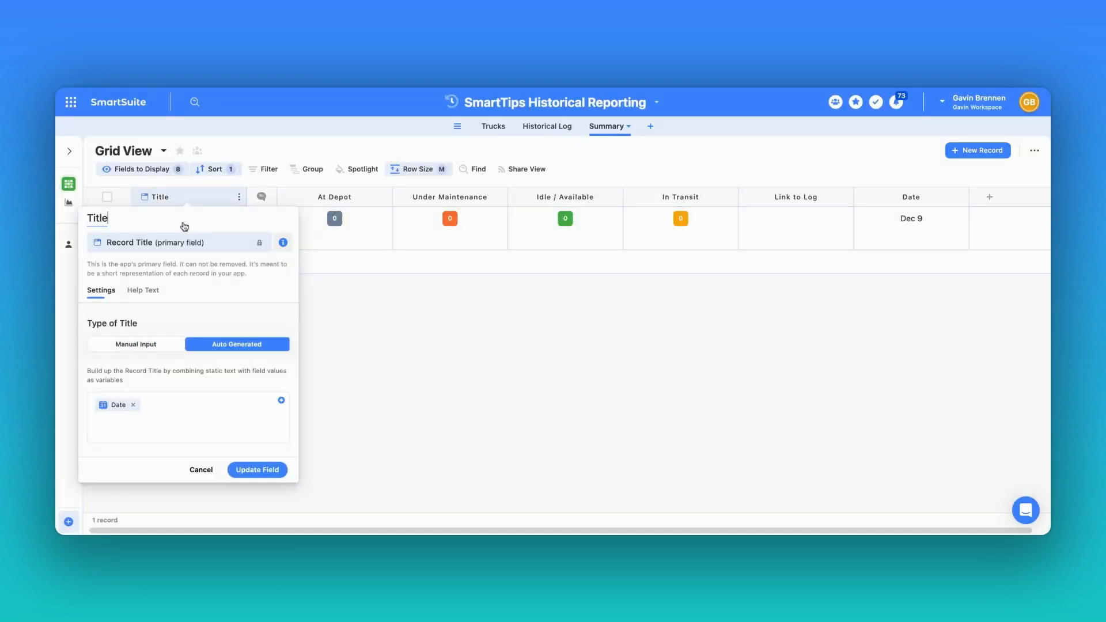
pyautogui.click(213, 476)
# Review the Find Records in Trucks and Update records actions of the Daily Log automation, and leave it without saving.
pyautogui.click(544, 105)
pyautogui.click(521, 261)
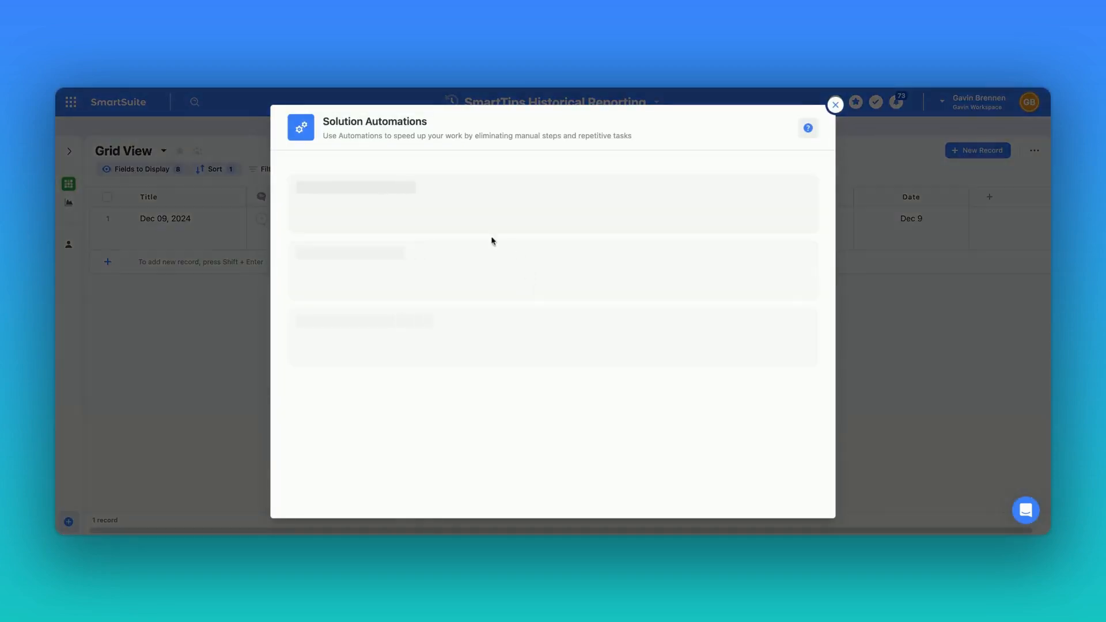
pyautogui.click(413, 285)
pyautogui.scroll(-1, 272, 300)
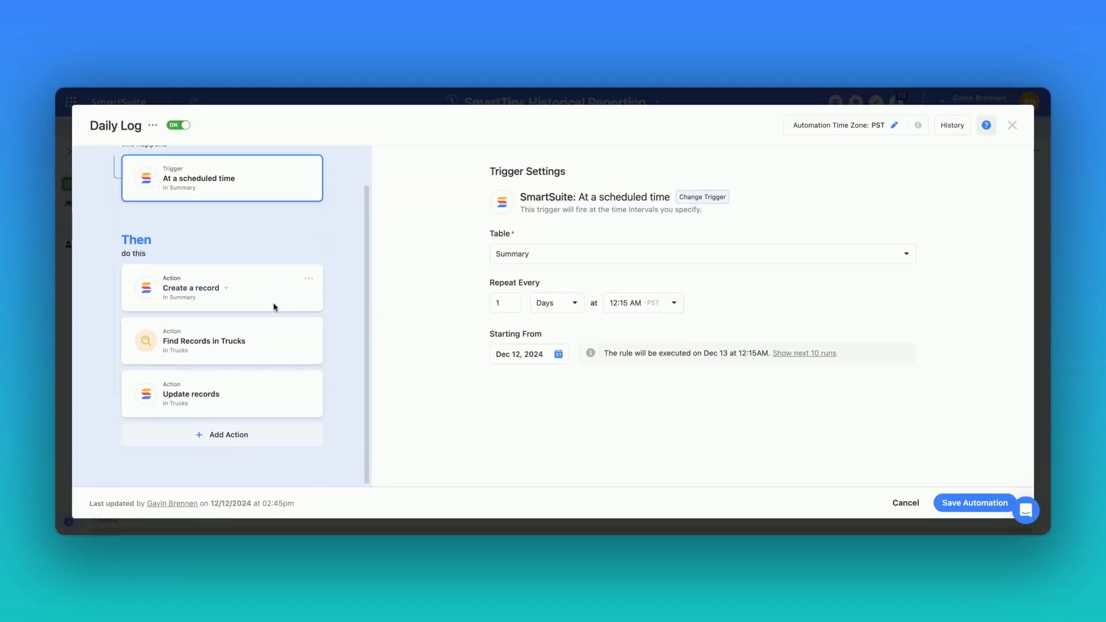
pyautogui.click(248, 363)
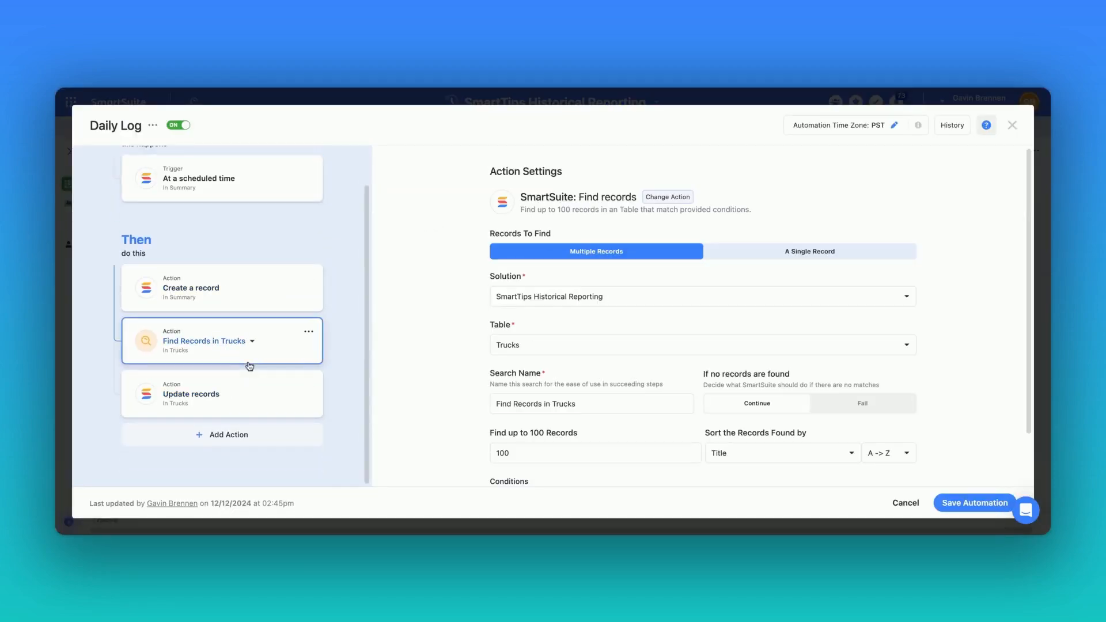
pyautogui.click(269, 403)
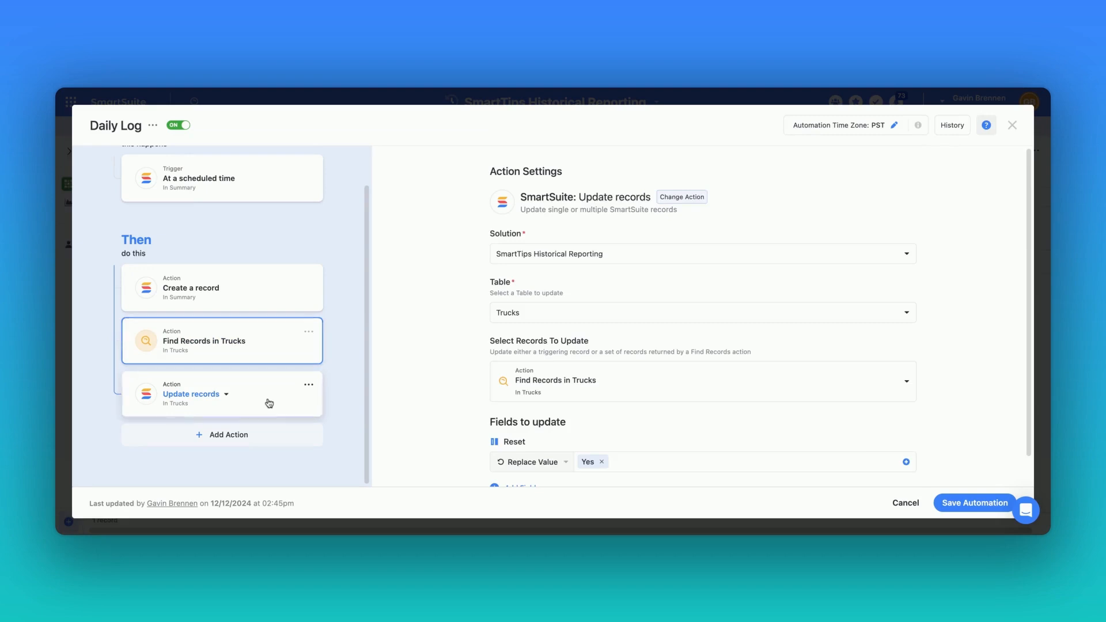
pyautogui.scroll(-1, 445, 385)
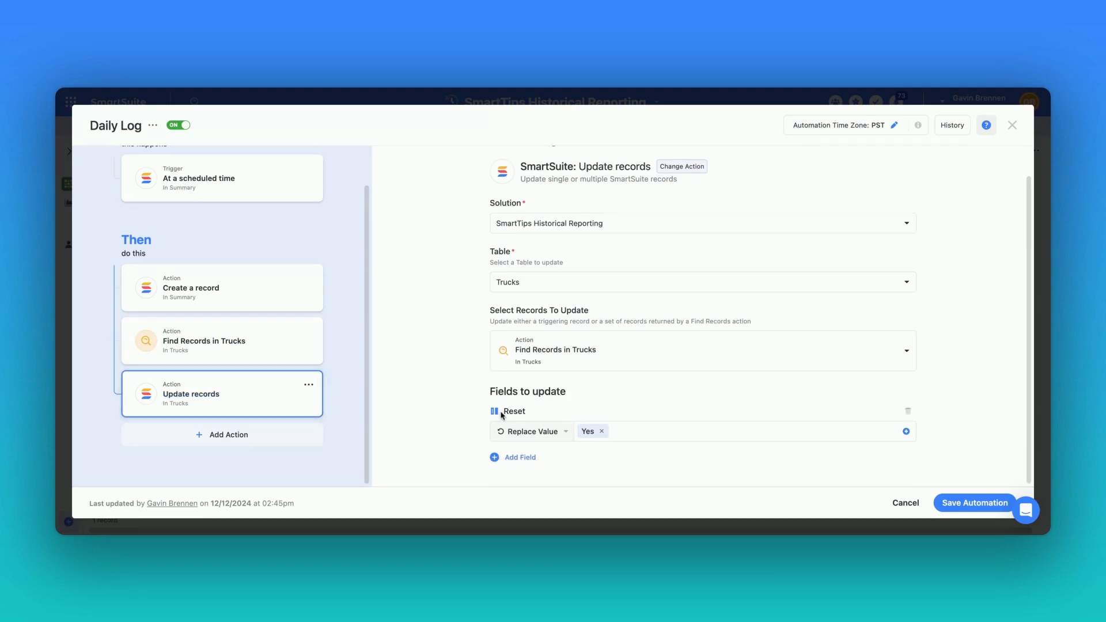
pyautogui.click(916, 508)
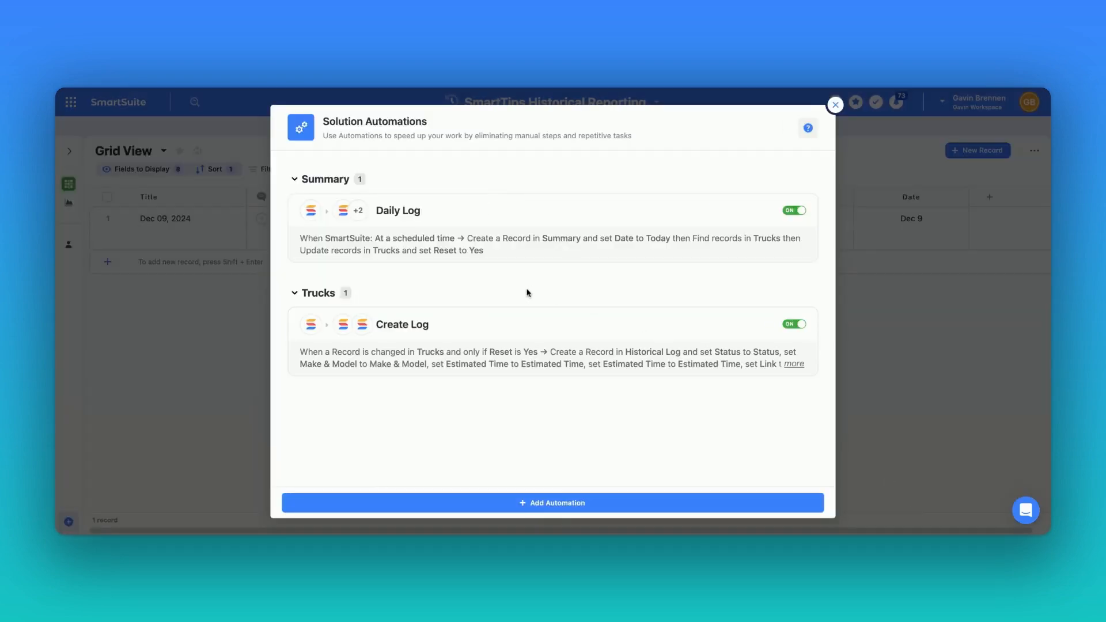
# Examine the record-matching trigger condition of the Create Log automation for the Trucks table.
pyautogui.click(465, 358)
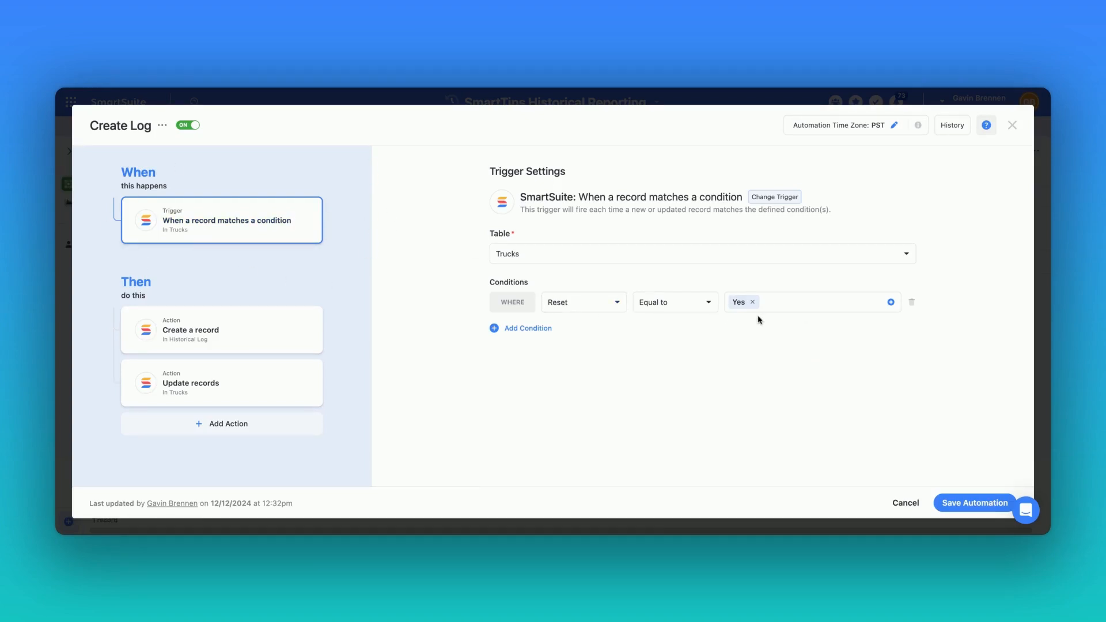
pyautogui.click(258, 322)
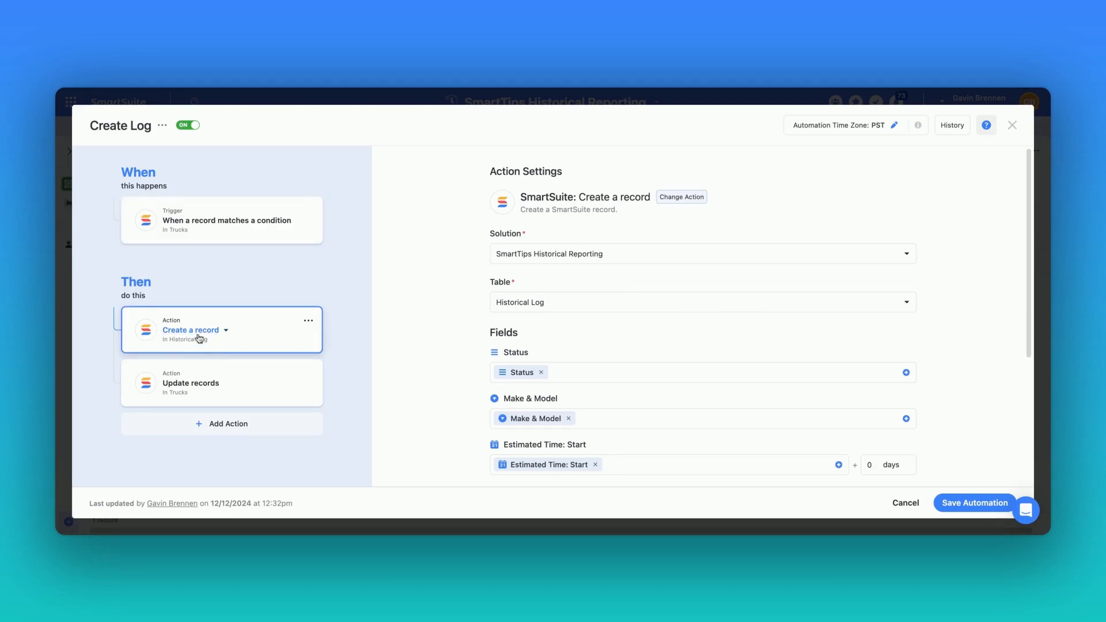
pyautogui.click(293, 208)
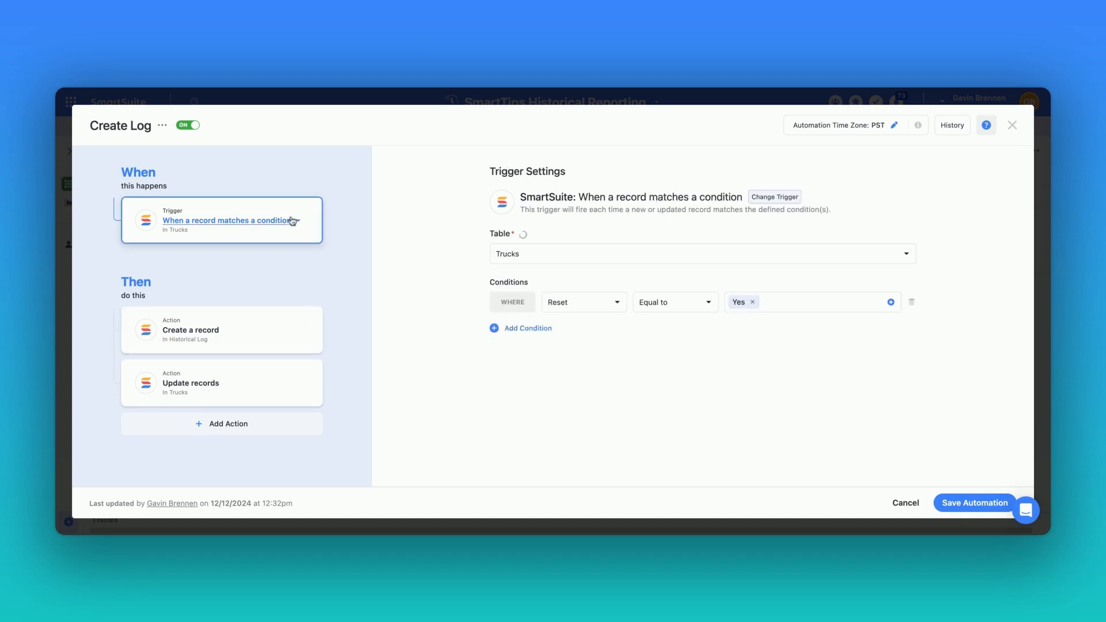
# Review the field mappings of Create Log's Create a record action, from Status through Link to Summary to Driver.
pyautogui.click(288, 321)
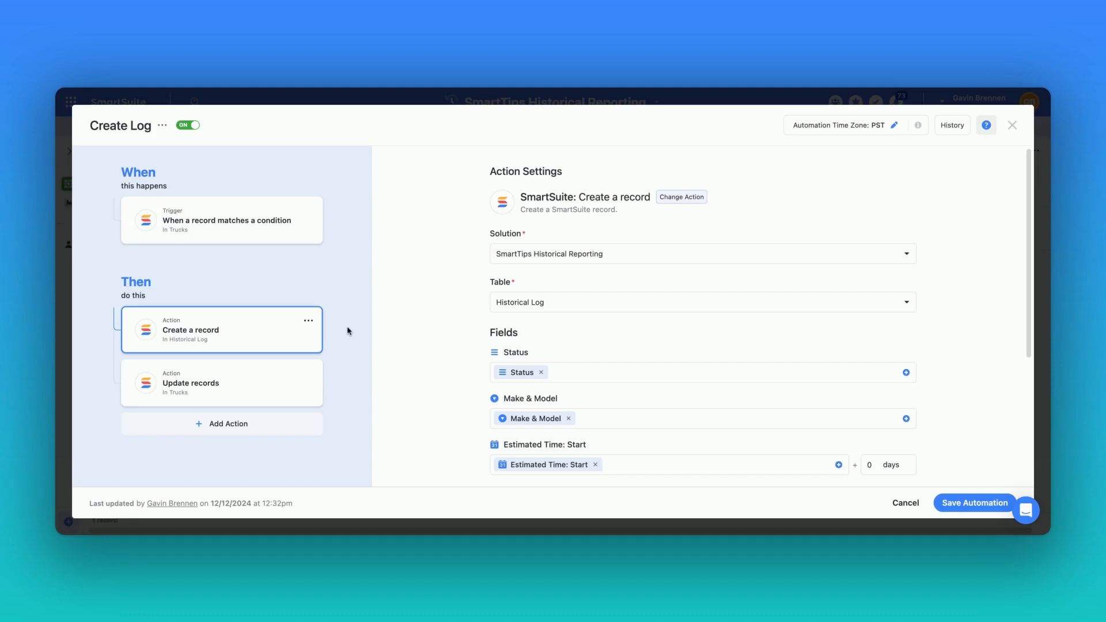
pyautogui.scroll(-4, 593, 341)
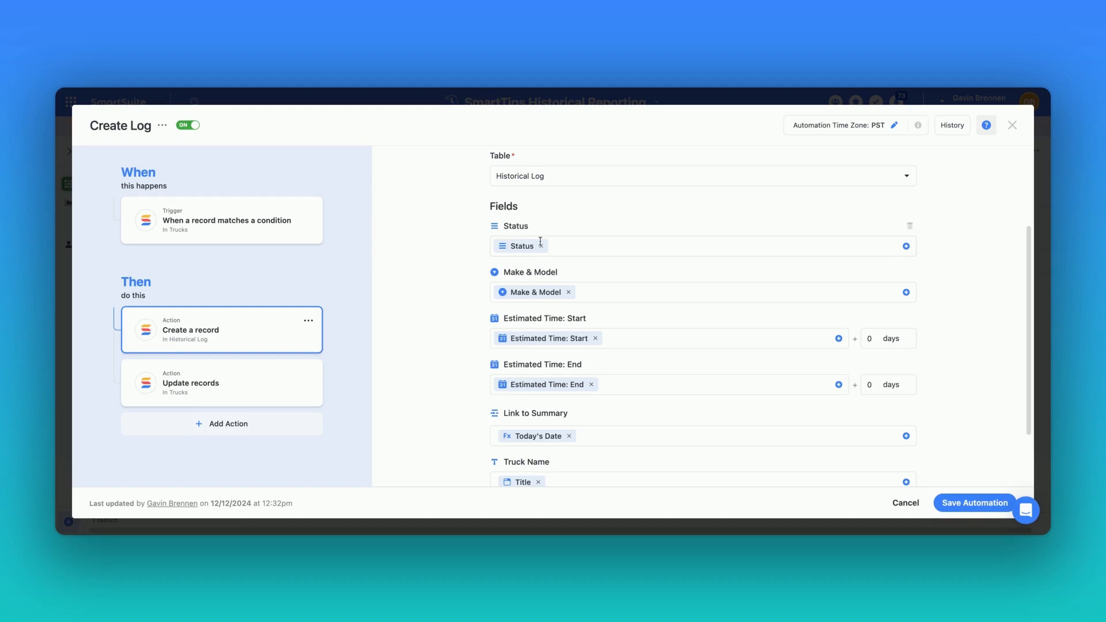
pyautogui.scroll(-2, 519, 231)
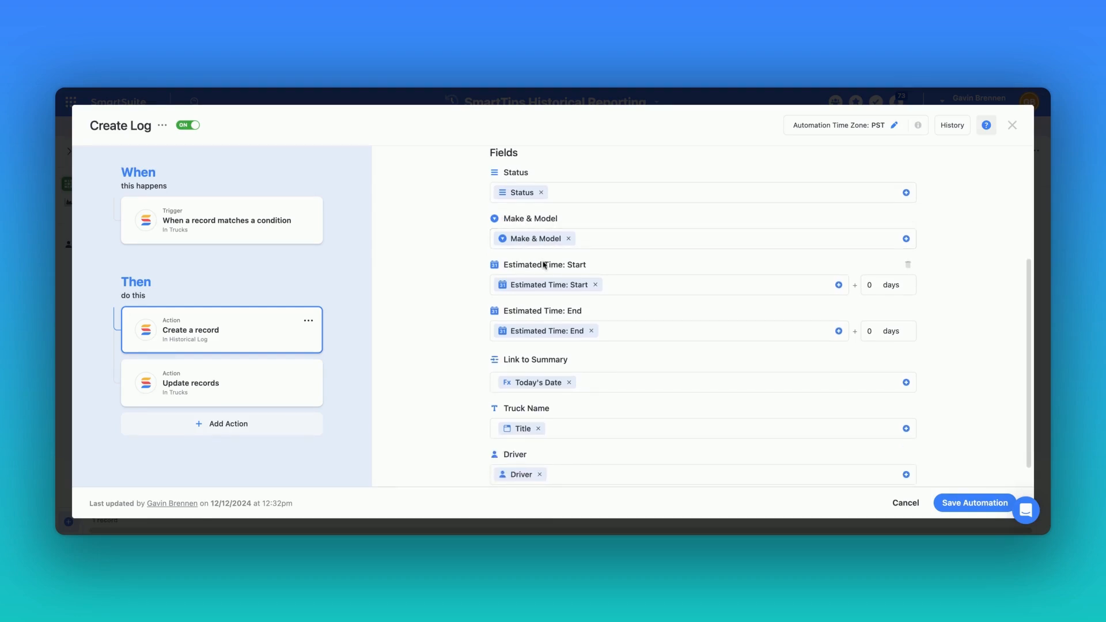
pyautogui.scroll(-1, 511, 277)
pyautogui.scroll(-1, 511, 341)
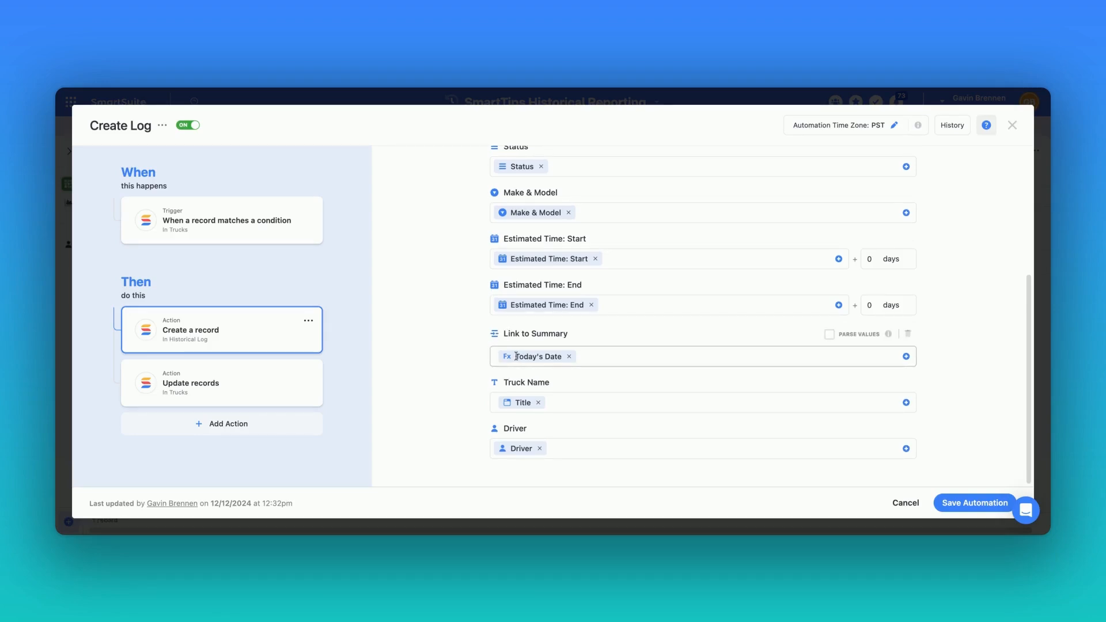
pyautogui.moveTo(516, 356); pyautogui.dragTo(559, 357)
pyautogui.click(597, 326)
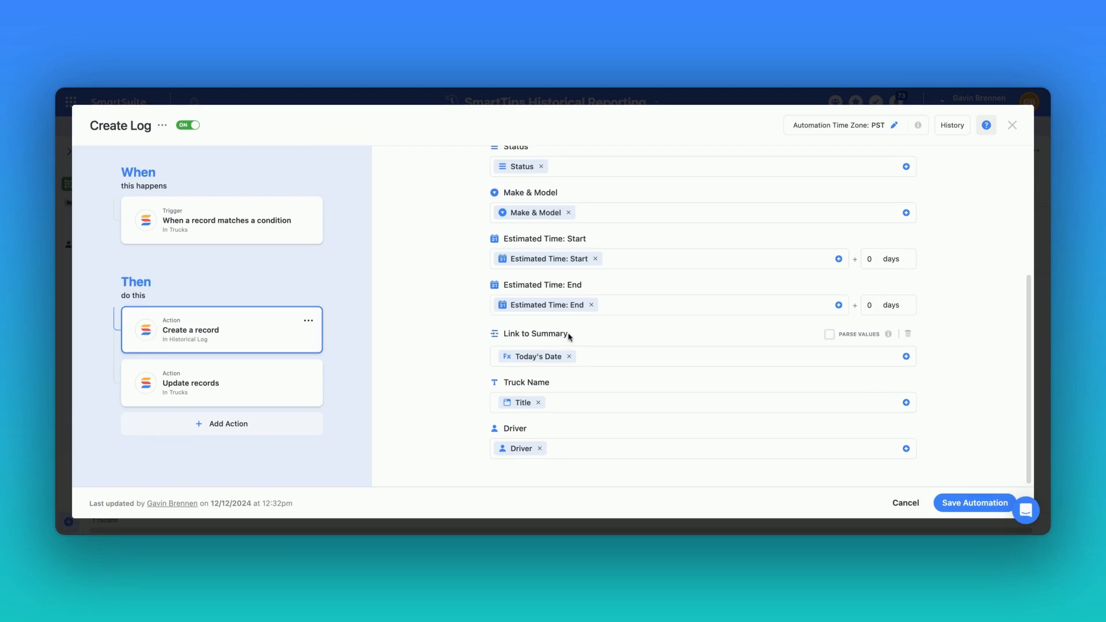
# Review Create Log's Update records action for the Reset field, and close the automations without saving.
pyautogui.click(272, 378)
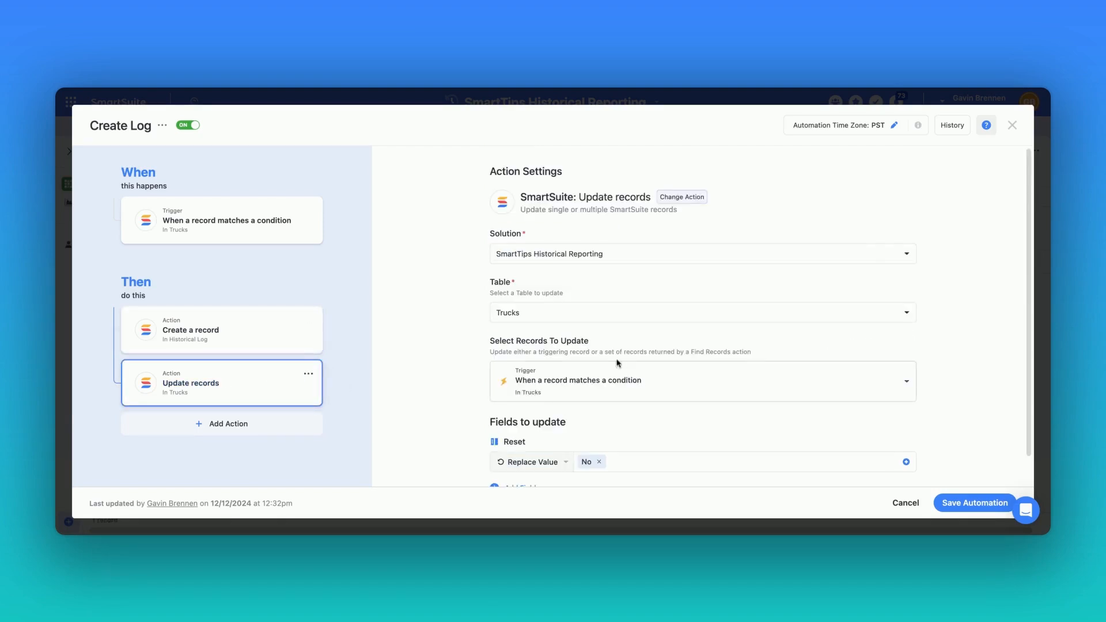
pyautogui.scroll(-1, 605, 369)
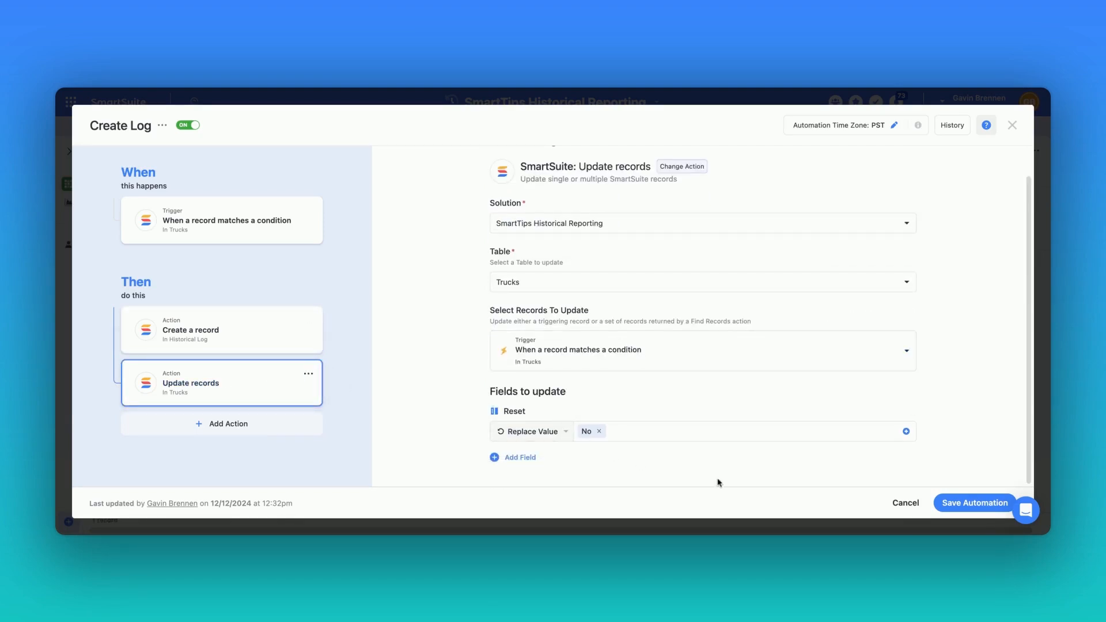
pyautogui.click(907, 508)
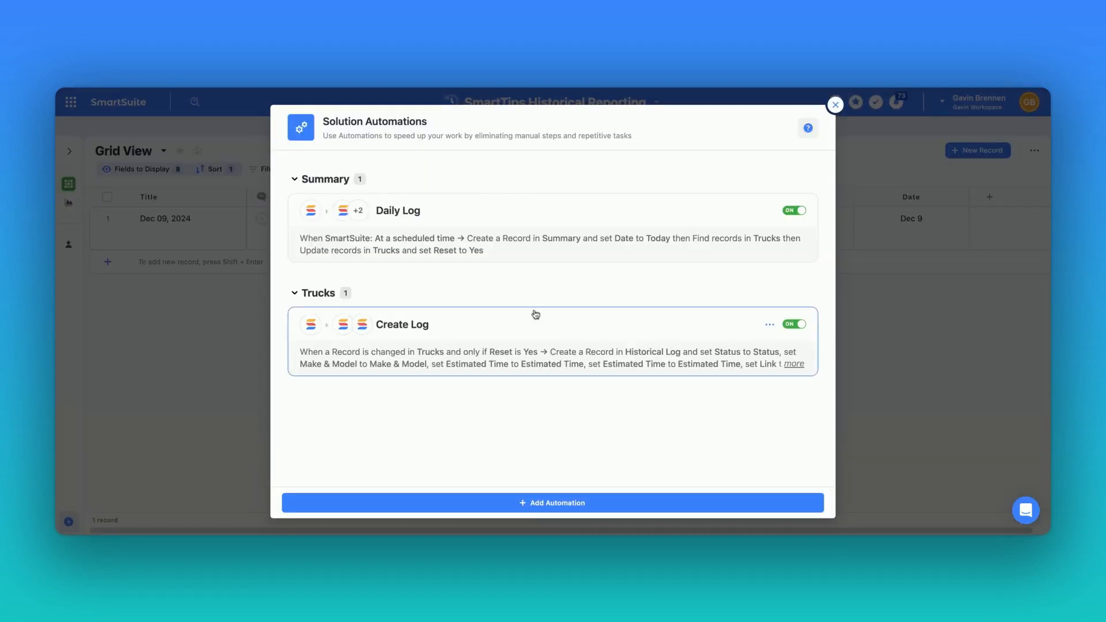
pyautogui.click(836, 106)
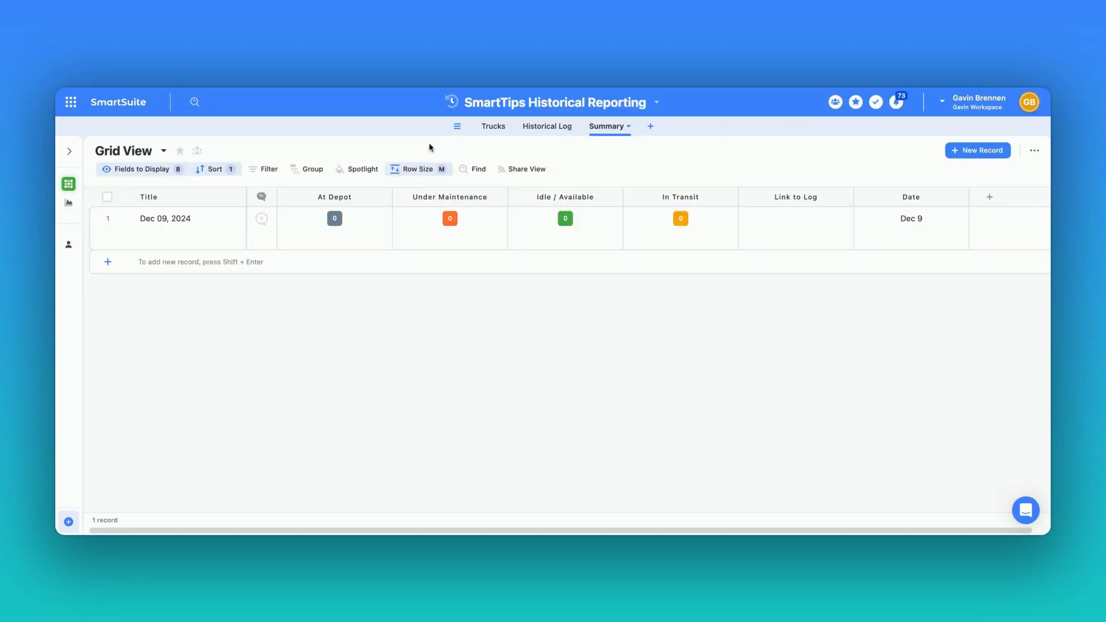
# Delete the Dec 09, 2024 record from the Summary table.
pyautogui.click(500, 129)
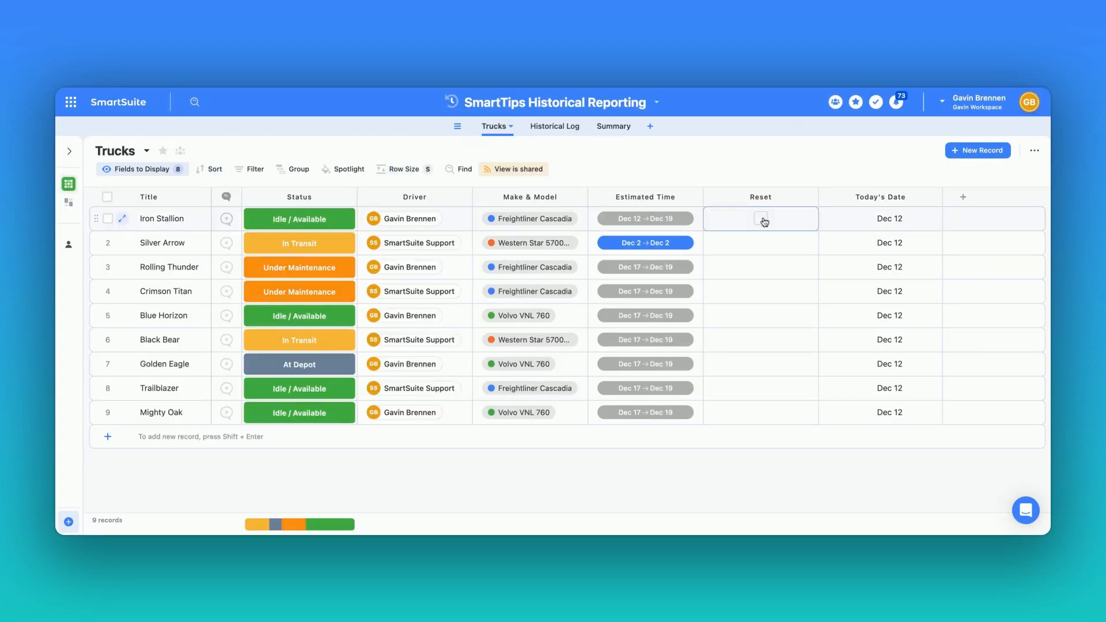
pyautogui.click(613, 126)
pyautogui.click(107, 219)
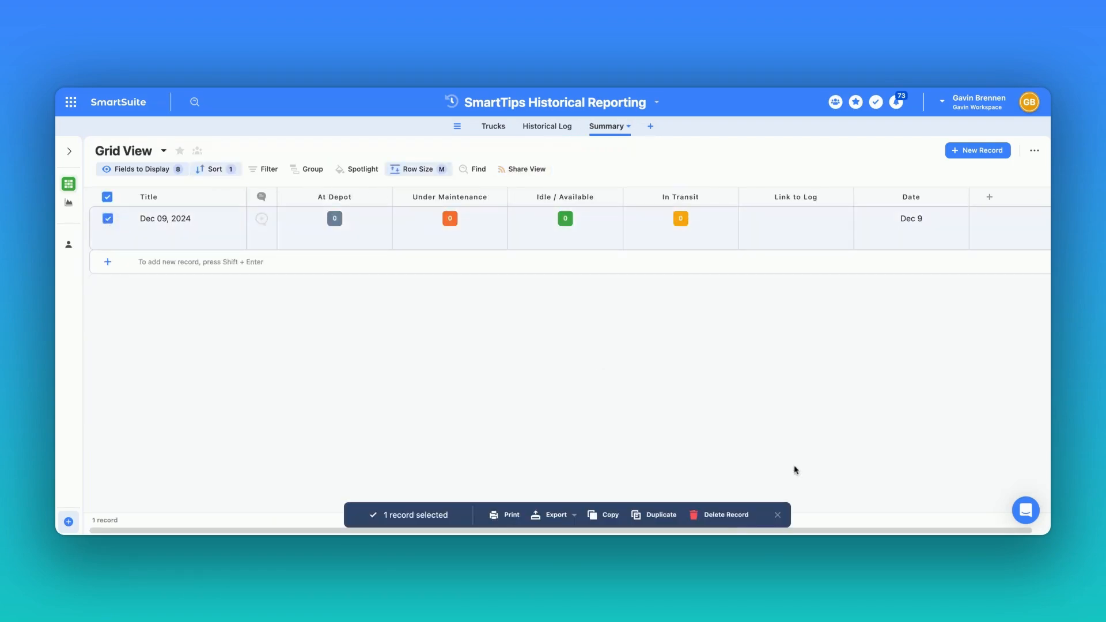
pyautogui.click(725, 514)
pyautogui.click(586, 349)
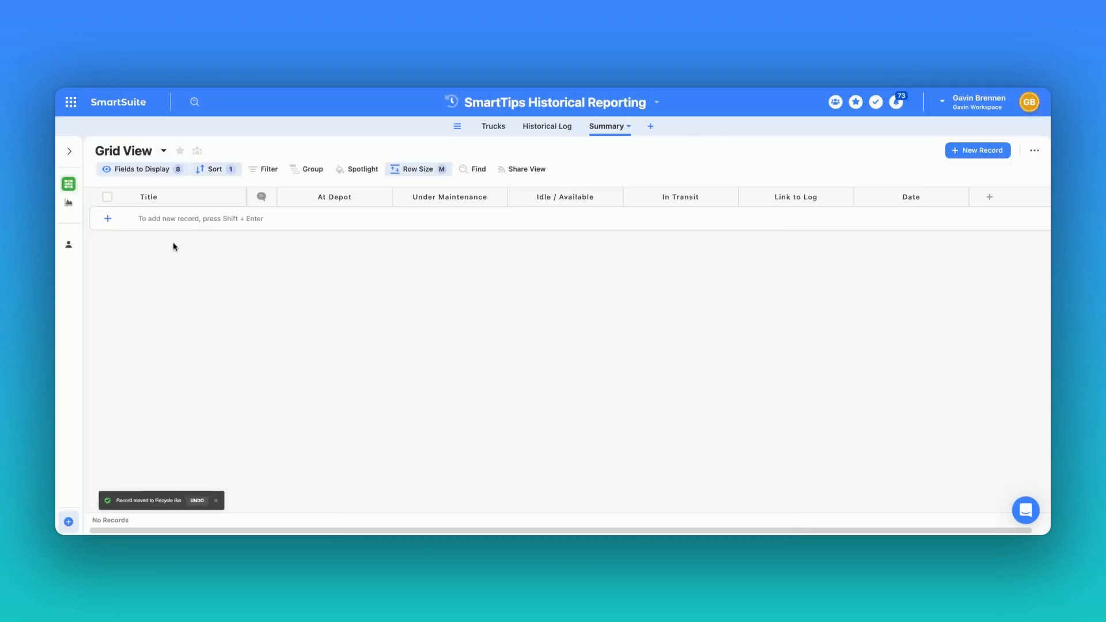
# Add a record to the Summary table with its Date set to December 12, 2024.
pyautogui.click(962, 232)
pyautogui.click(930, 360)
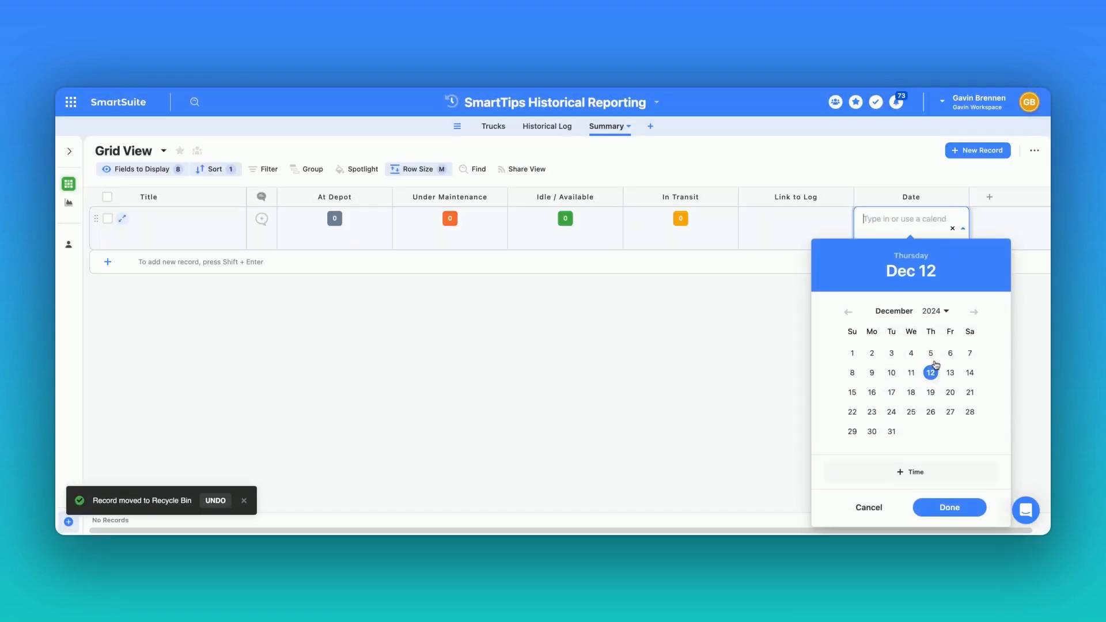
pyautogui.click(945, 498)
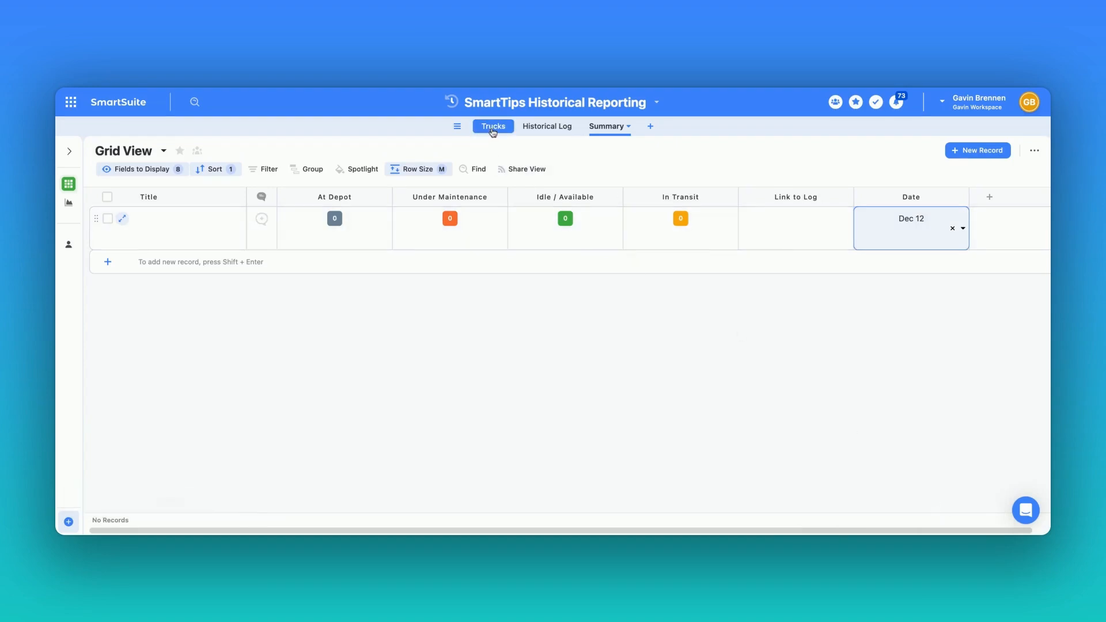
# Check the Reset box for every record in the Trucks table, from Iron Stallion through Mighty Oak.
pyautogui.click(494, 126)
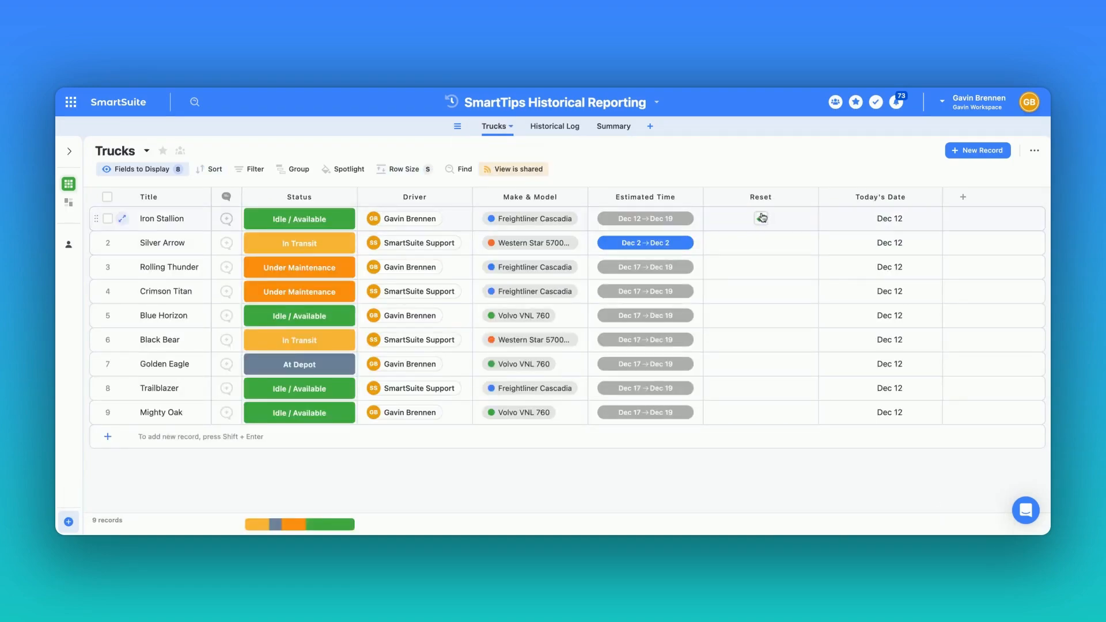
pyautogui.click(761, 219)
pyautogui.moveTo(818, 230); pyautogui.dragTo(818, 424)
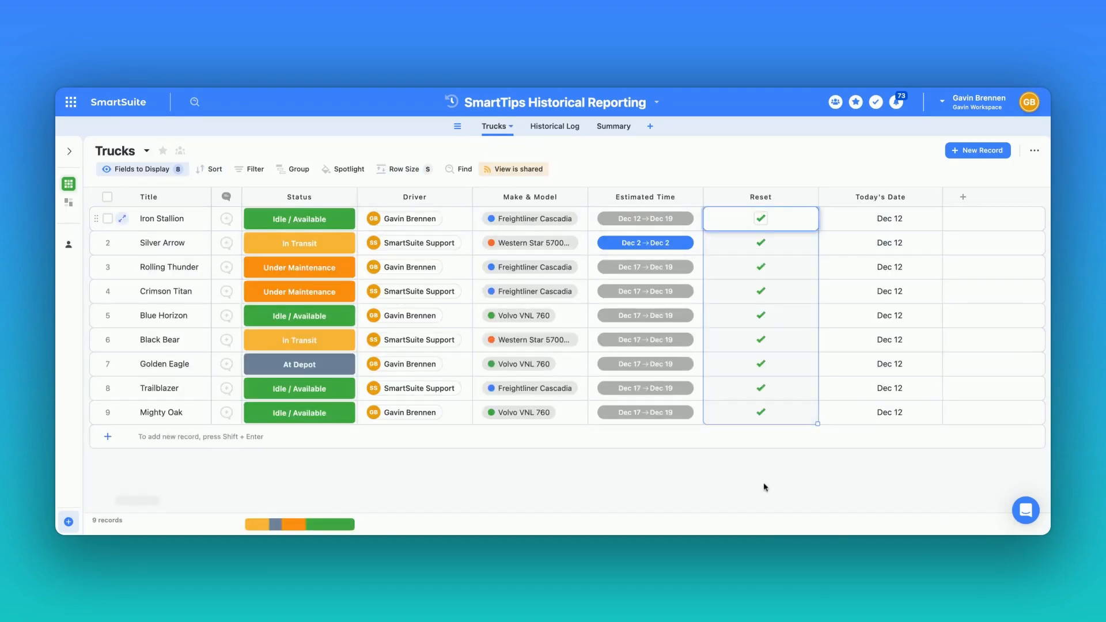
# Compare the Trucks statuses with the logged entries in Historical Log and the status counts in the Summary table.
pyautogui.click(562, 126)
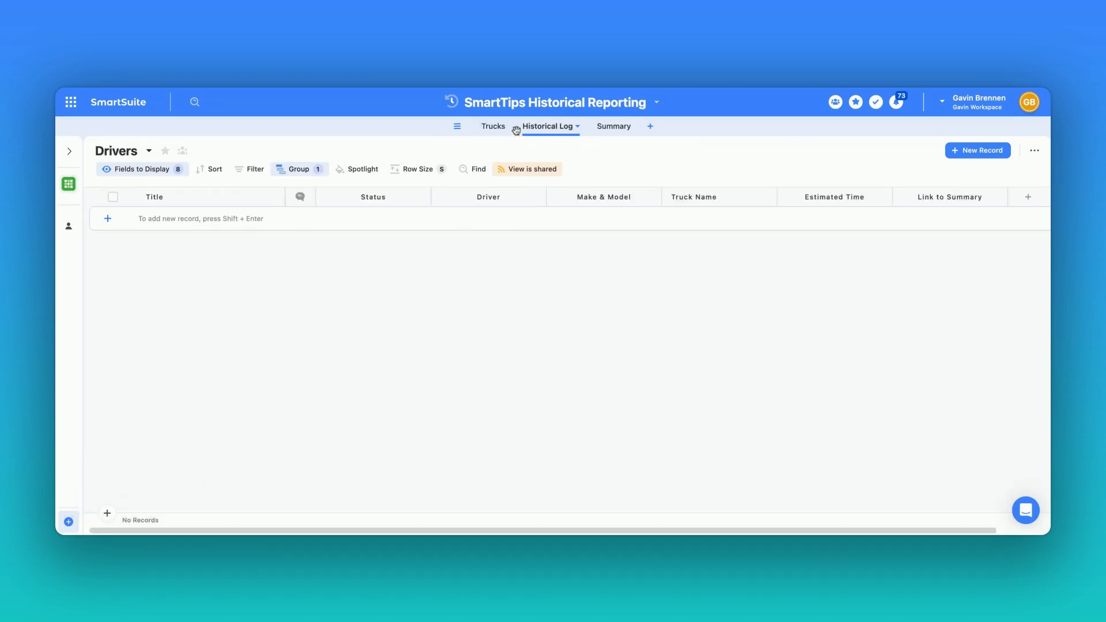
pyautogui.click(497, 127)
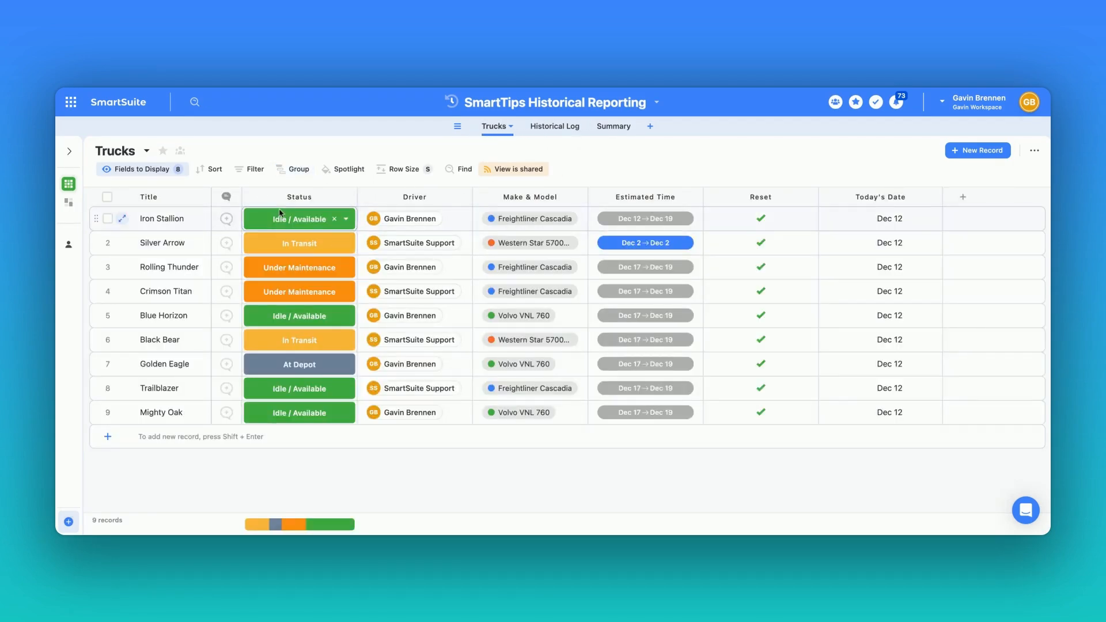
pyautogui.click(556, 128)
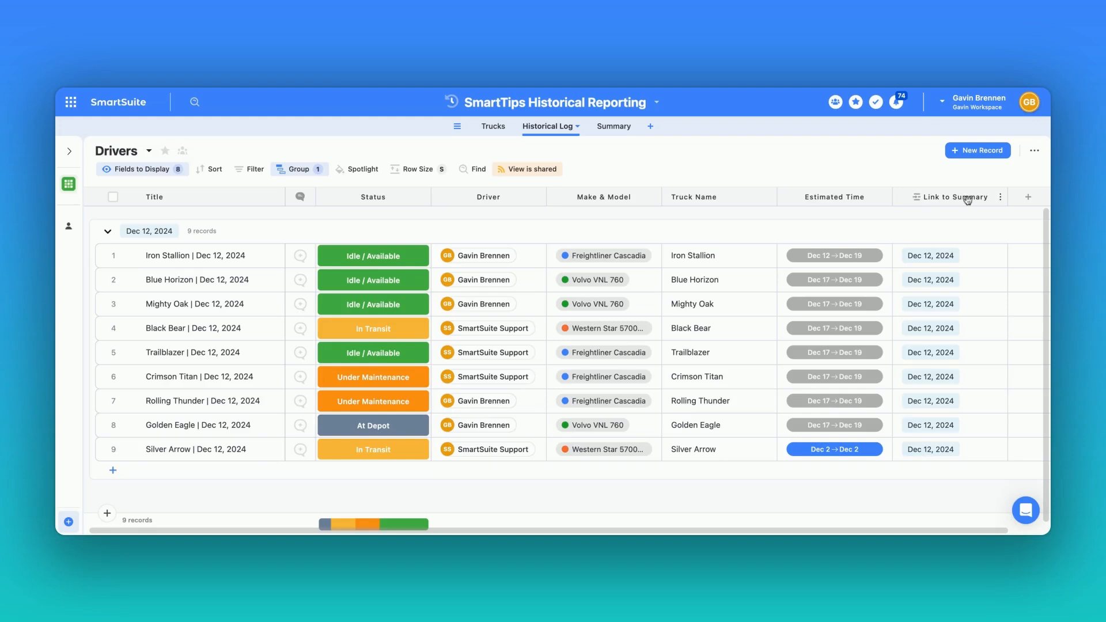
pyautogui.click(614, 126)
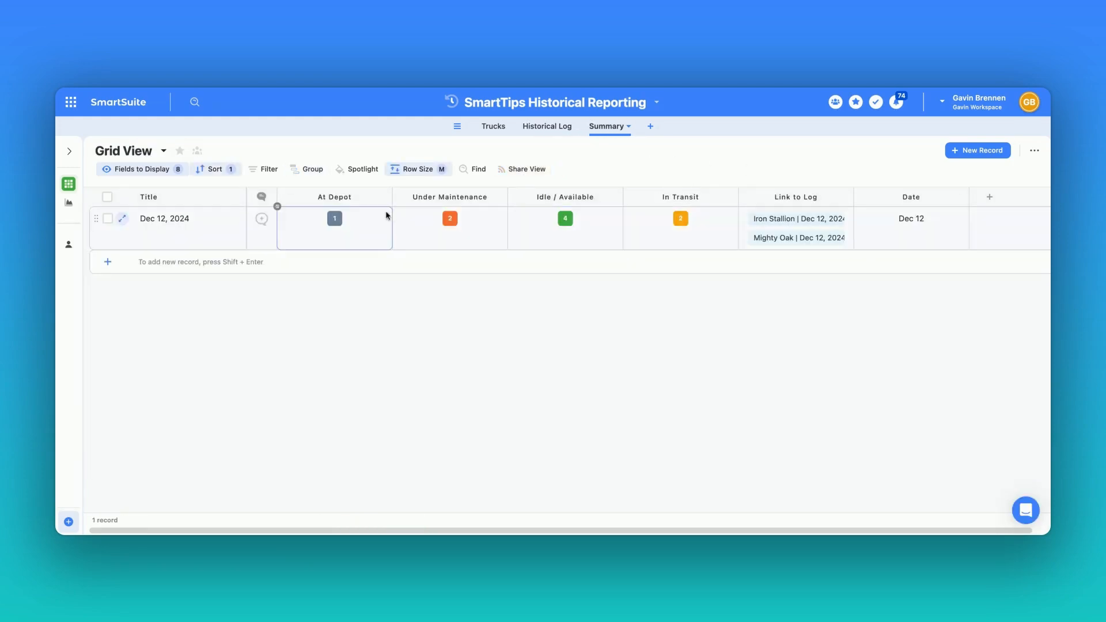